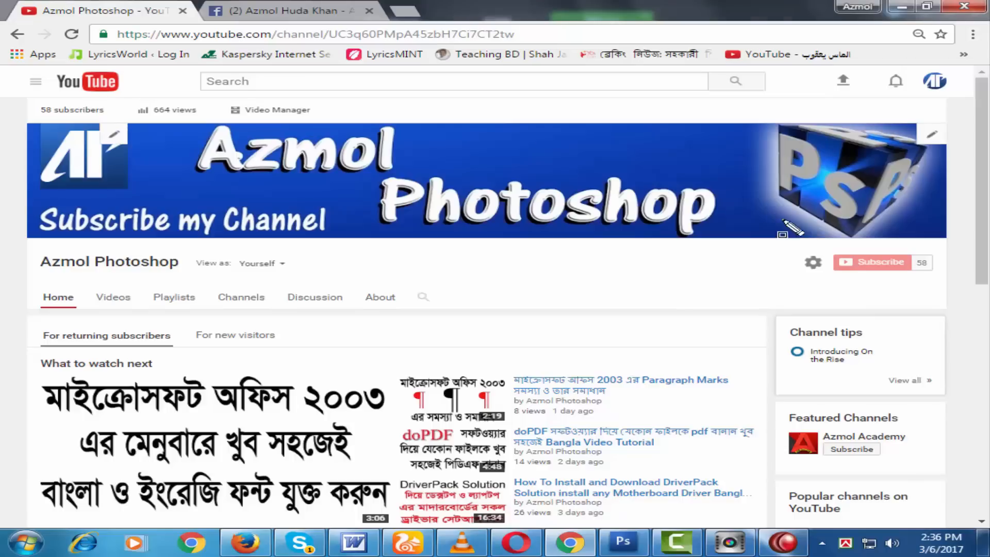
{"action": "left_click_drag", "start_coordinate": [814, 241], "coordinate": [953, 280]}
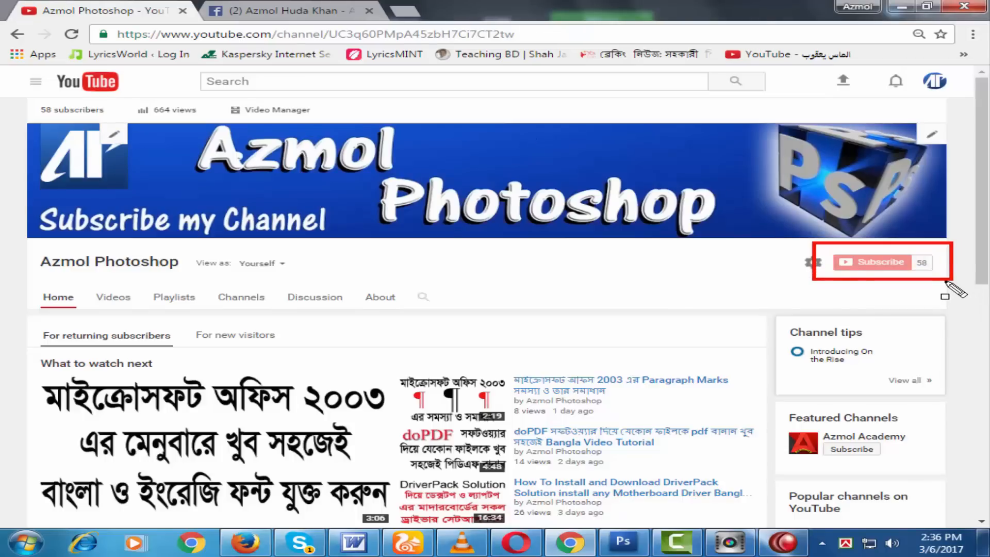
{"action": "key", "text": "Escape"}
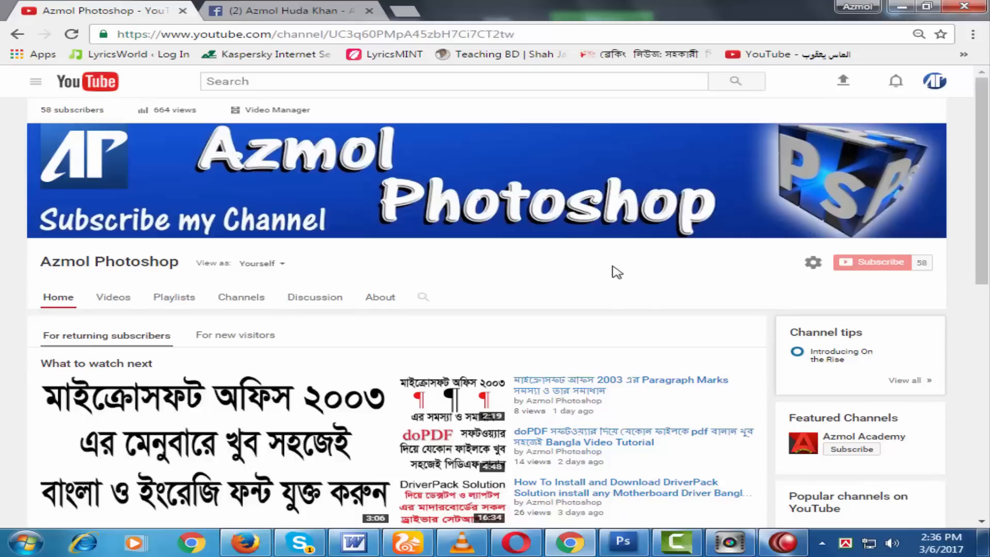
Switch to Photoshop and start importing a scan from the WIA-WIA CanoScan LiDE 110
{"action": "left_click", "coordinate": [622, 531]}
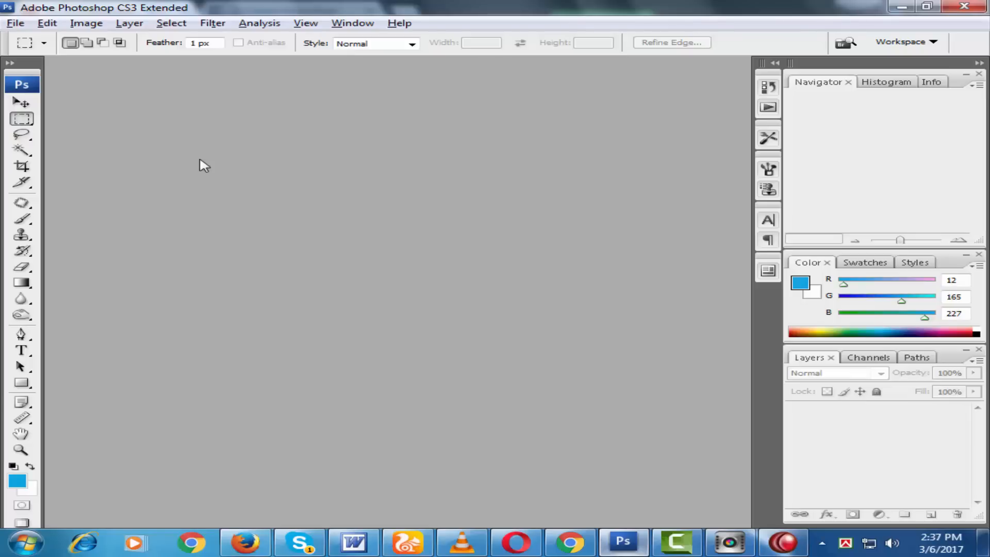
{"action": "left_click", "coordinate": [15, 23]}
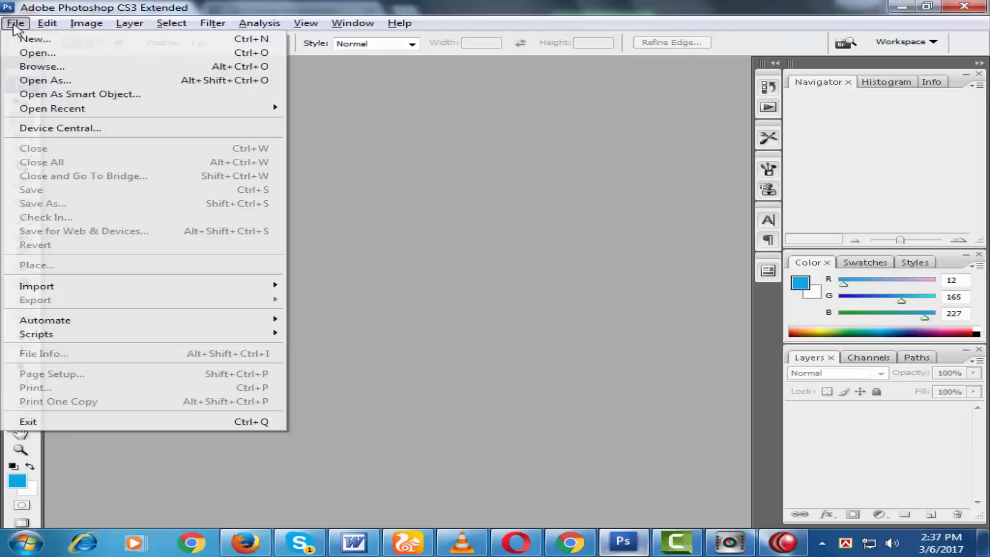
{"action": "mouse_move", "coordinate": [154, 291]}
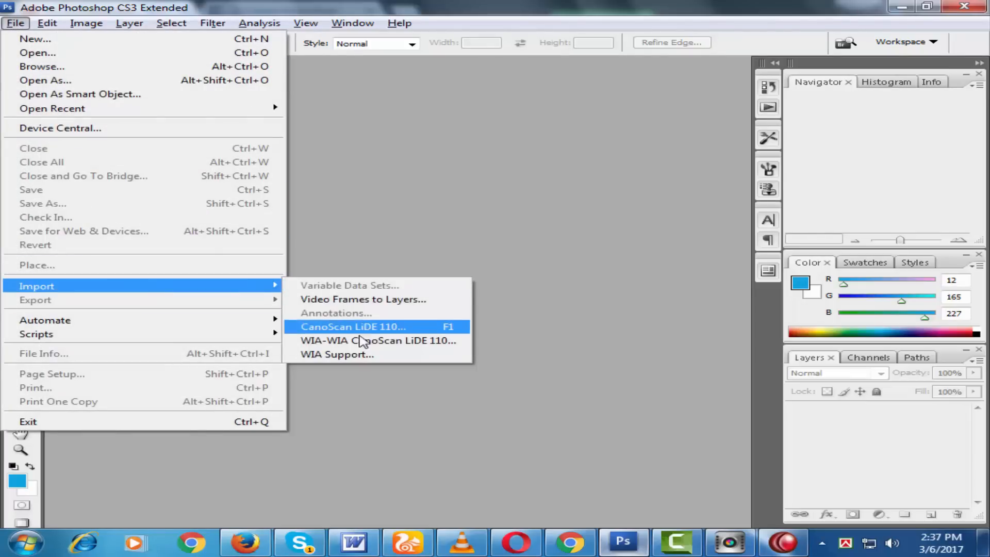
{"action": "left_click", "coordinate": [395, 342]}
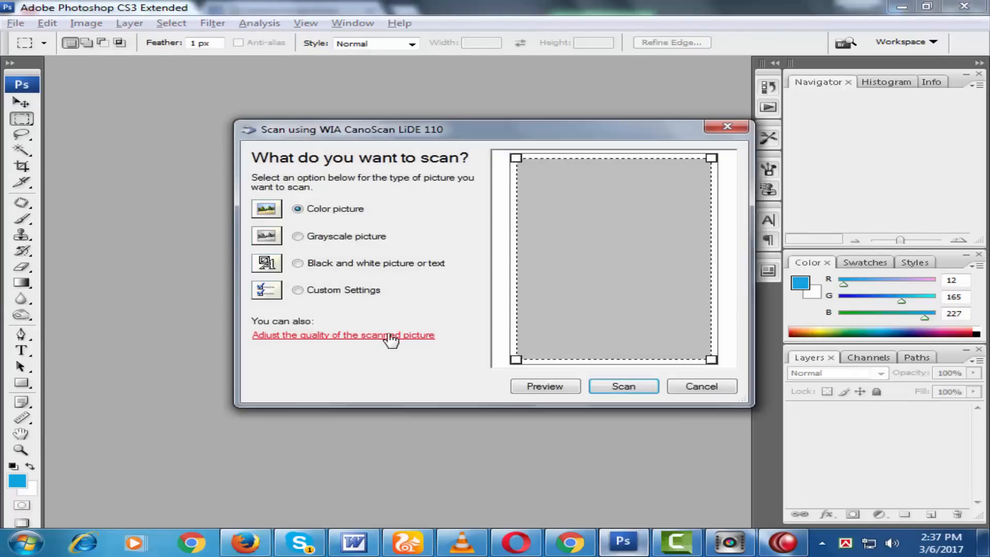
Configure the scan with custom settings at a resolution of 300 DPI
{"action": "left_click", "coordinate": [332, 291]}
{"action": "left_click", "coordinate": [342, 335]}
{"action": "left_click_drag", "start_coordinate": [327, 297], "coordinate": [252, 299]}
{"action": "left_click", "coordinate": [315, 300]}
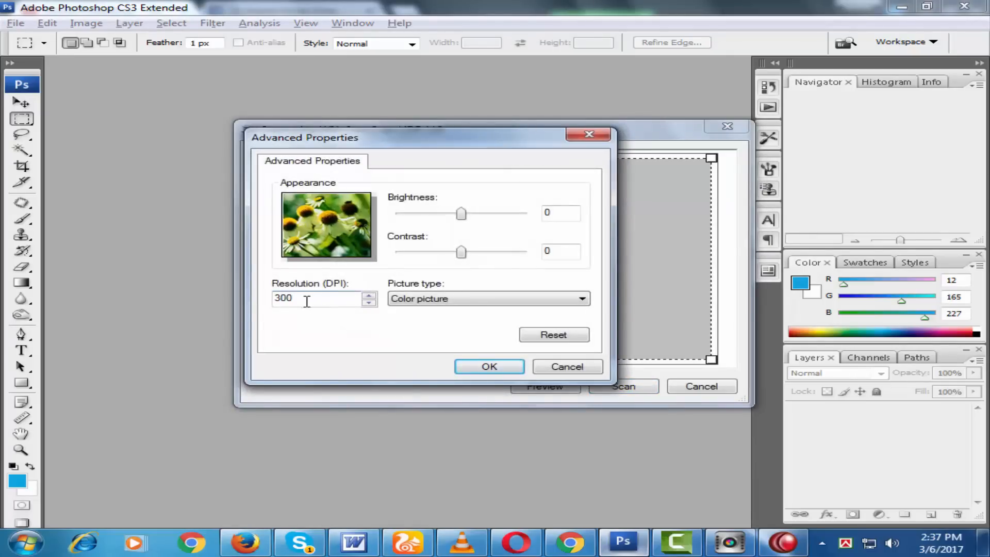
{"action": "left_click_drag", "start_coordinate": [301, 300], "coordinate": [264, 303]}
{"action": "type", "text": "3"}
{"action": "left_click", "coordinate": [487, 367]}
Preview the scan, tighten the scan area around the signature slip and portrait, and scan it
{"action": "left_click", "coordinate": [549, 387]}
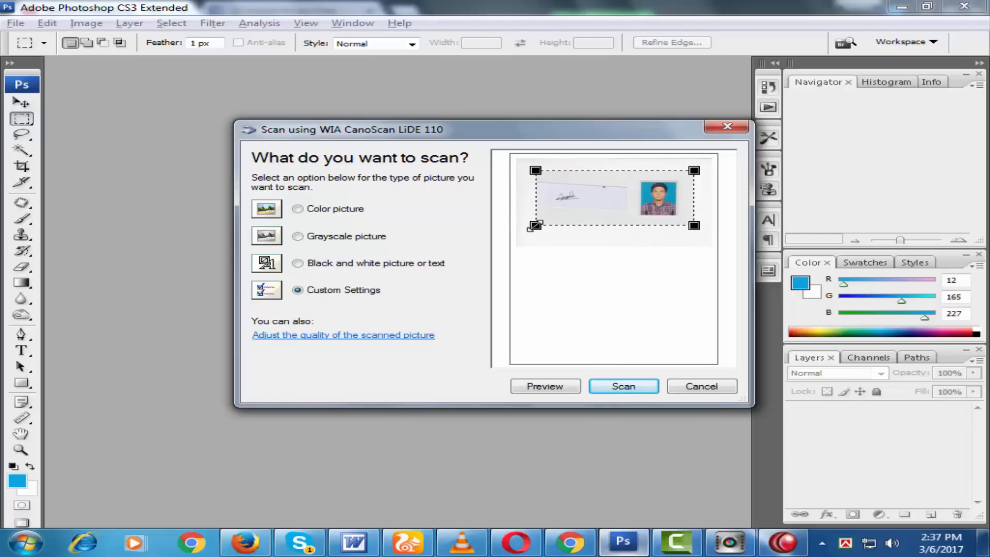
{"action": "mouse_move", "coordinate": [535, 226]}
{"action": "left_mouse_down"}
{"action": "mouse_move", "coordinate": [513, 239]}
{"action": "mouse_move", "coordinate": [542, 221]}
{"action": "left_mouse_up"}
{"action": "left_click_drag", "start_coordinate": [699, 169], "coordinate": [681, 176]}
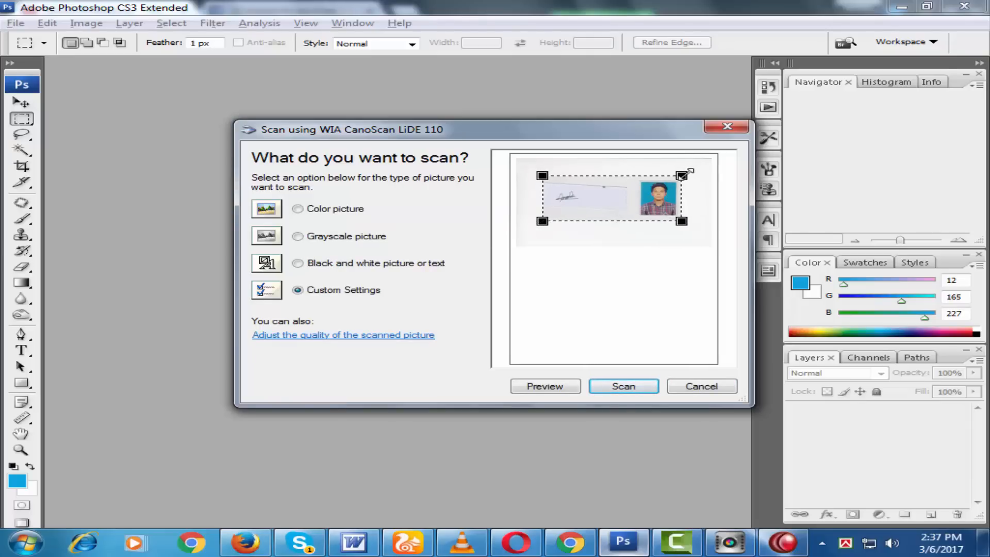
{"action": "left_click", "coordinate": [623, 387]}
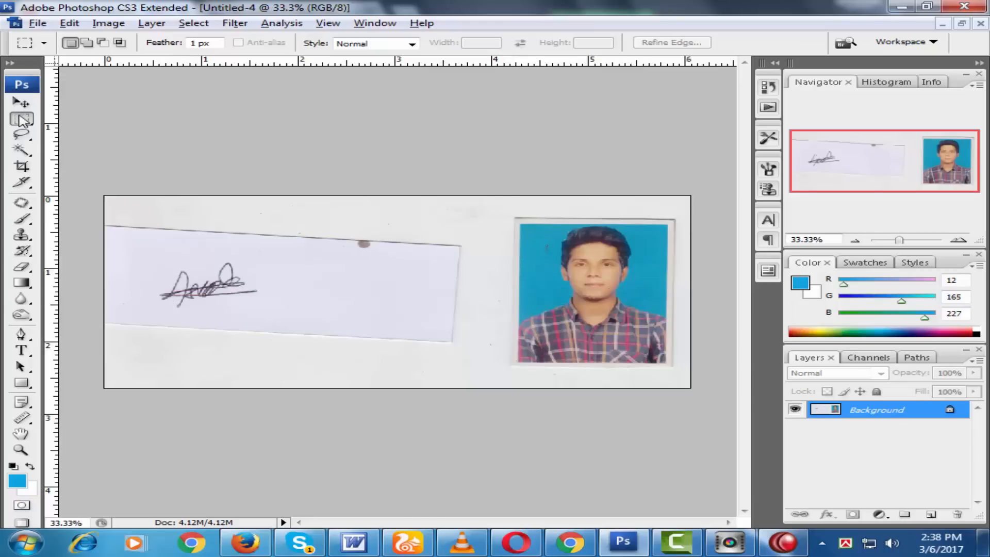
Select the portrait with its white border using the Rectangular Marquee and copy it
{"action": "left_click_drag", "start_coordinate": [504, 211], "coordinate": [690, 373]}
{"action": "key", "text": "ctrl+d"}
{"action": "left_click_drag", "start_coordinate": [508, 212], "coordinate": [683, 373]}
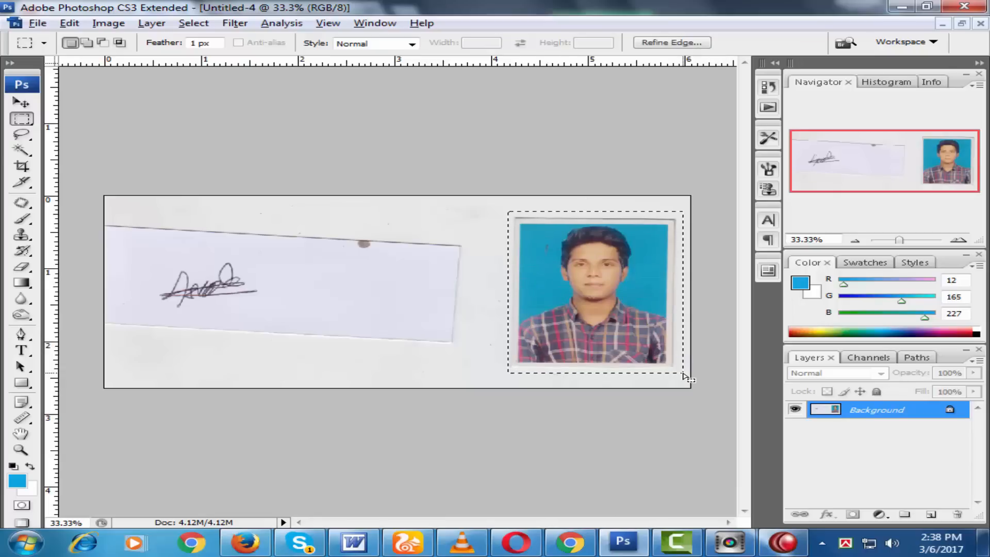
{"action": "left_click", "coordinate": [69, 23]}
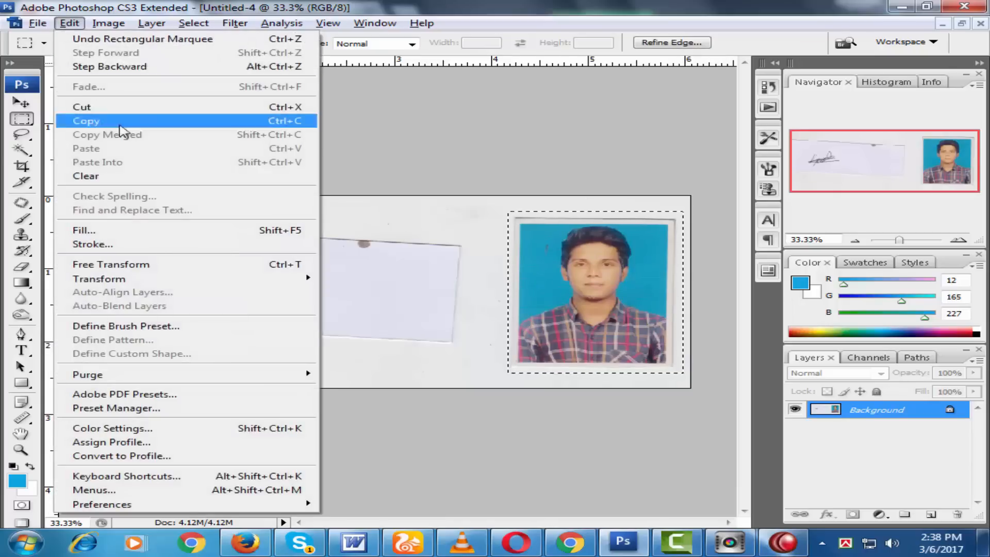
{"action": "left_click", "coordinate": [108, 120]}
Create a new 550 × 675 px document at 300 pixels/inch from the Clipboard preset and paste the portrait into it
{"action": "left_click", "coordinate": [38, 23]}
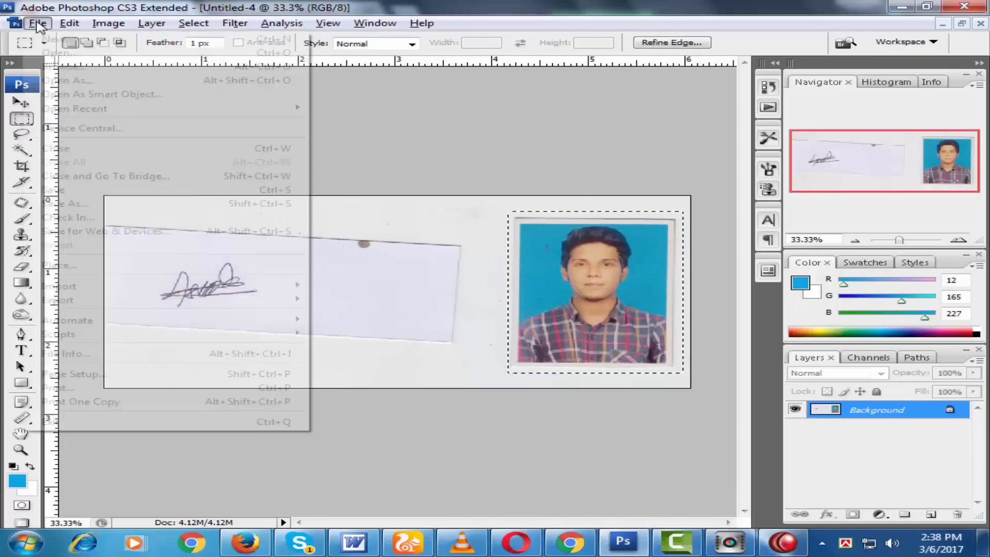
{"action": "left_click", "coordinate": [56, 40]}
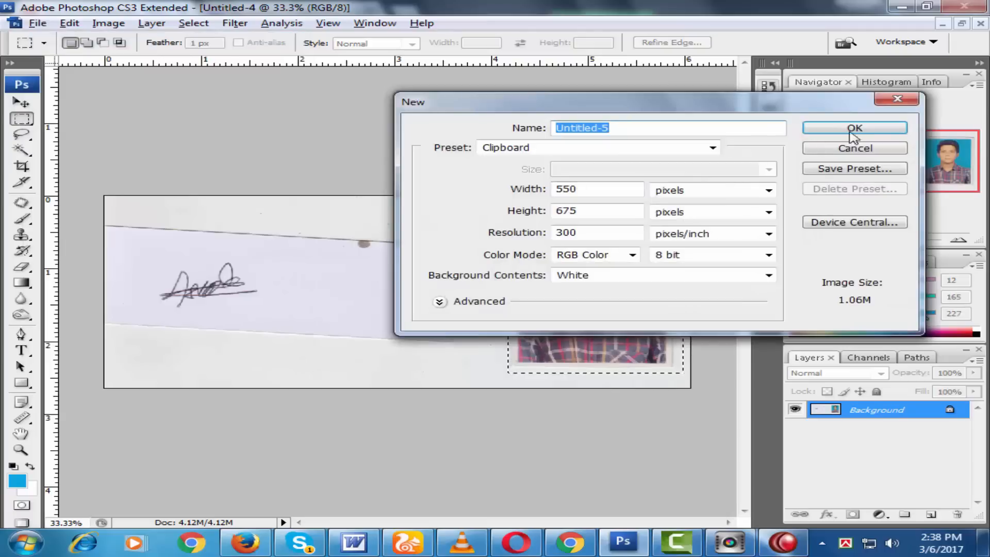
{"action": "left_click", "coordinate": [814, 146]}
{"action": "left_click", "coordinate": [69, 23]}
{"action": "left_click", "coordinate": [71, 22]}
{"action": "left_click", "coordinate": [71, 22]}
{"action": "left_click", "coordinate": [100, 148]}
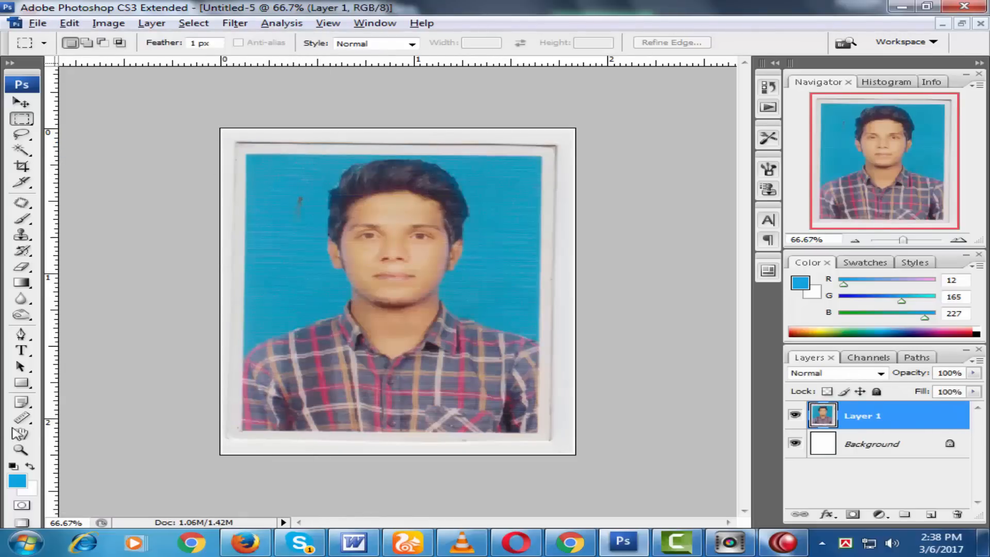
Straighten the portrait by drawing a Ruler line along its blue background's upper edge and rotating the canvas 0.6° counterclockwise
{"action": "left_click", "coordinate": [21, 419]}
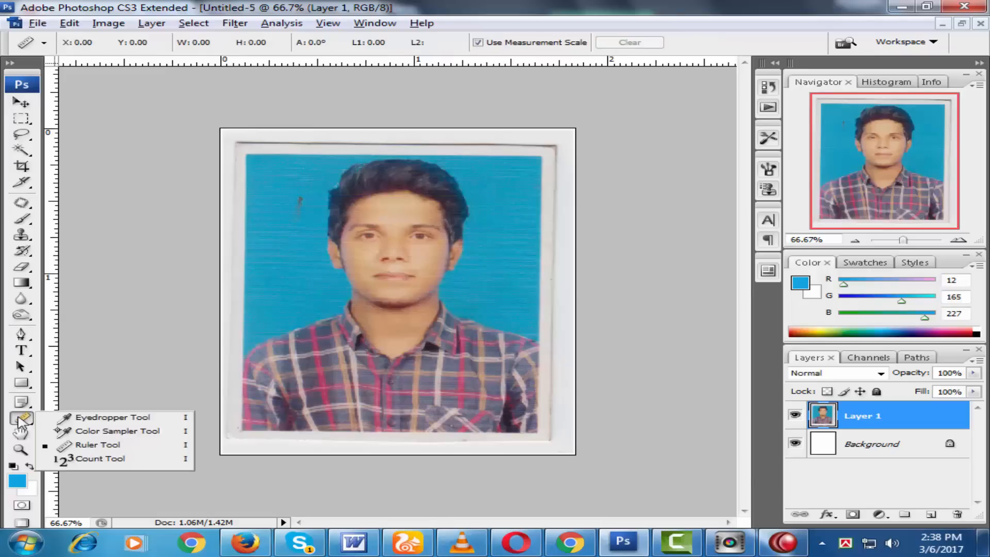
{"action": "left_click", "coordinate": [110, 445]}
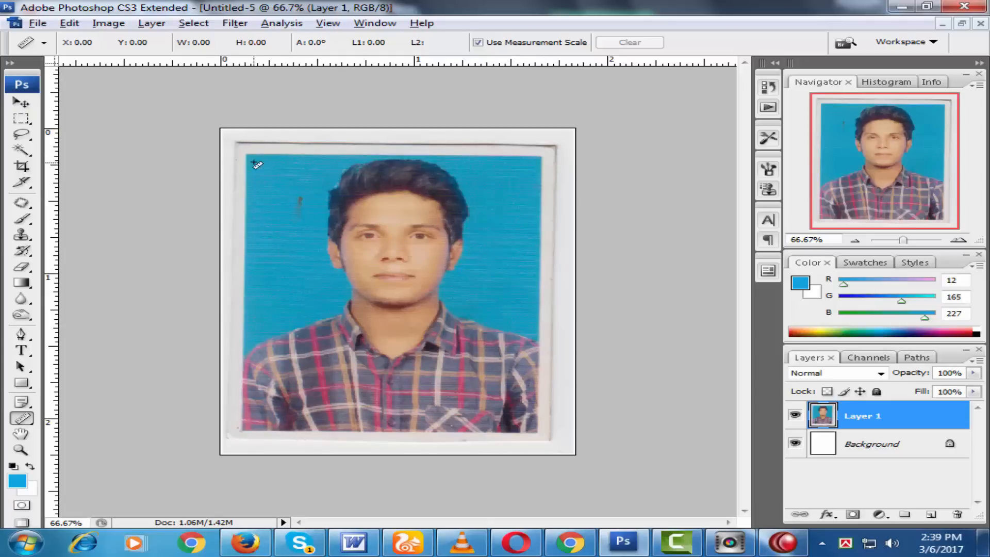
{"action": "left_click_drag", "start_coordinate": [246, 154], "coordinate": [616, 158]}
{"action": "left_click", "coordinate": [109, 22]}
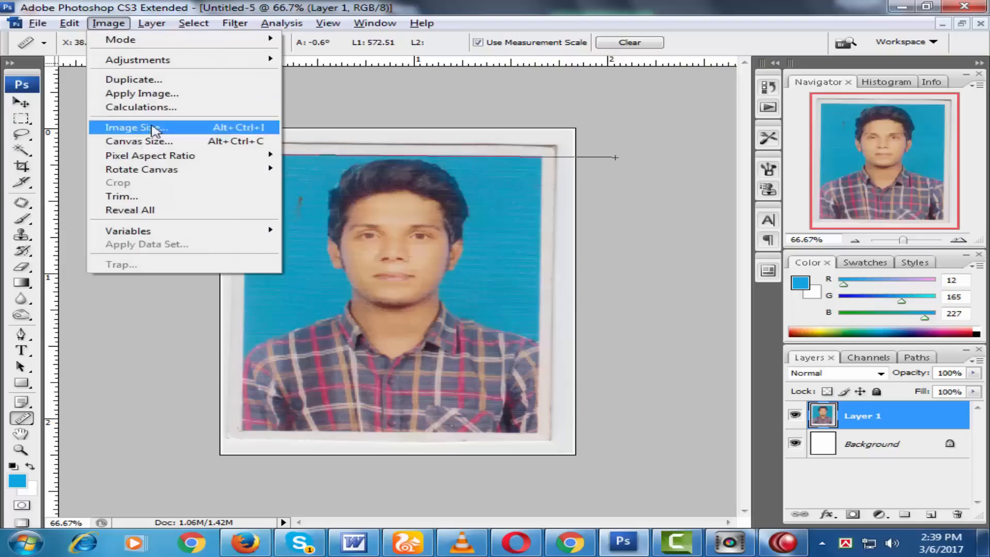
{"action": "mouse_move", "coordinate": [177, 169]}
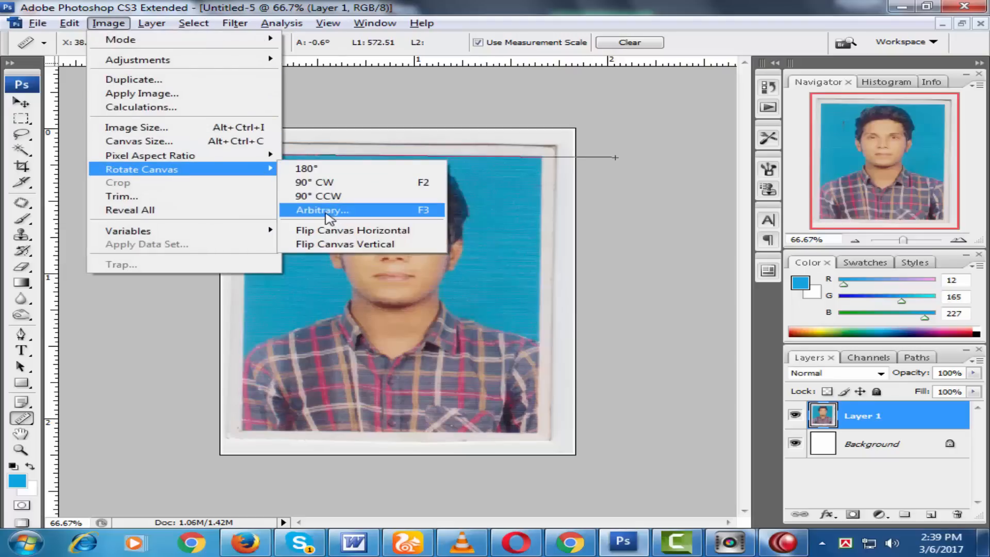
{"action": "left_click", "coordinate": [341, 211]}
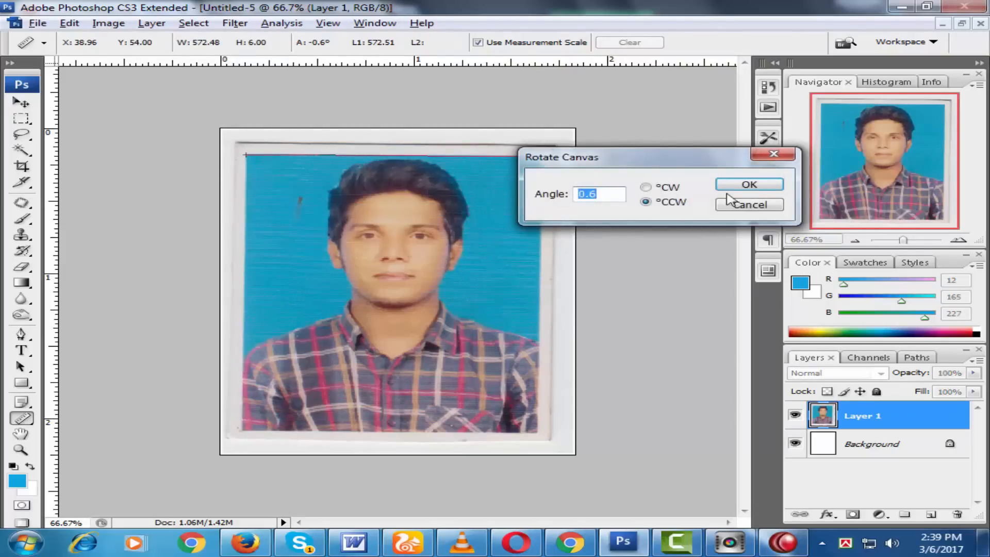
{"action": "left_click", "coordinate": [746, 186]}
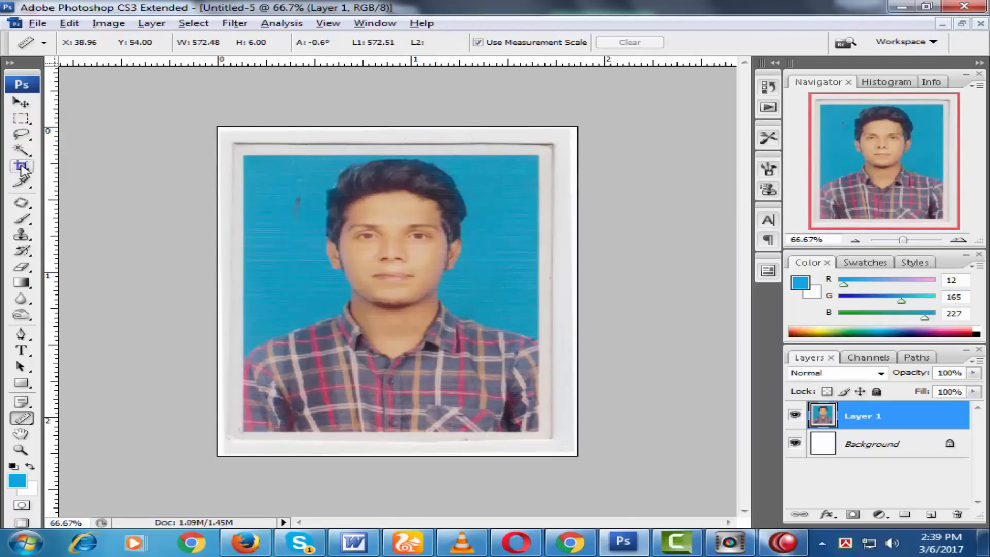
Activate the Crop tool and look at the available ruler units without changing them
{"action": "left_click", "coordinate": [22, 166]}
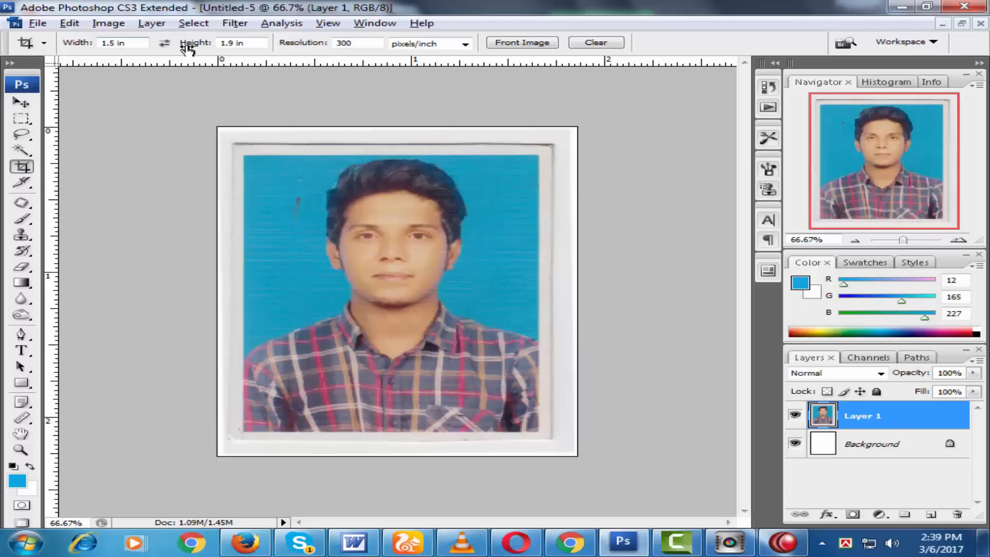
{"action": "right_click", "coordinate": [254, 65]}
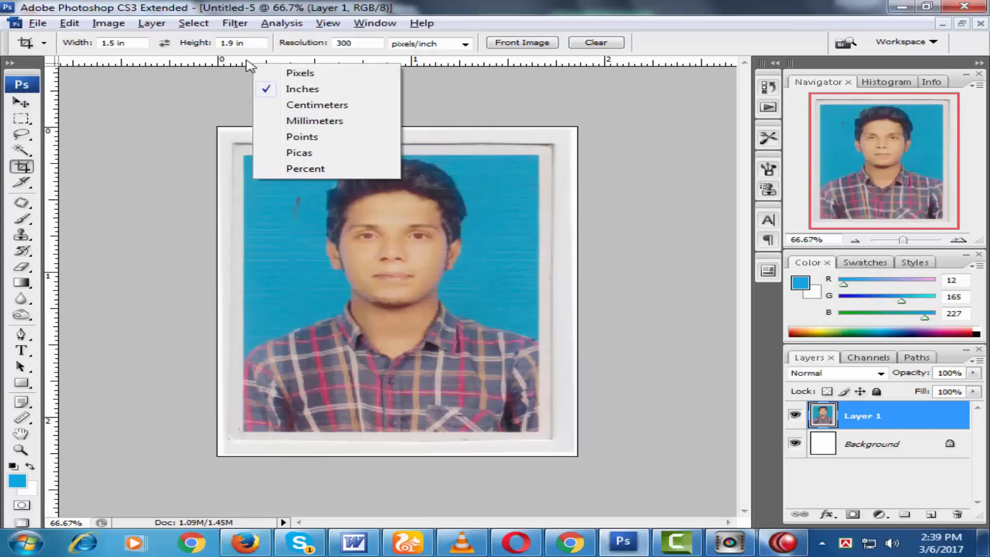
{"action": "left_click", "coordinate": [219, 62]}
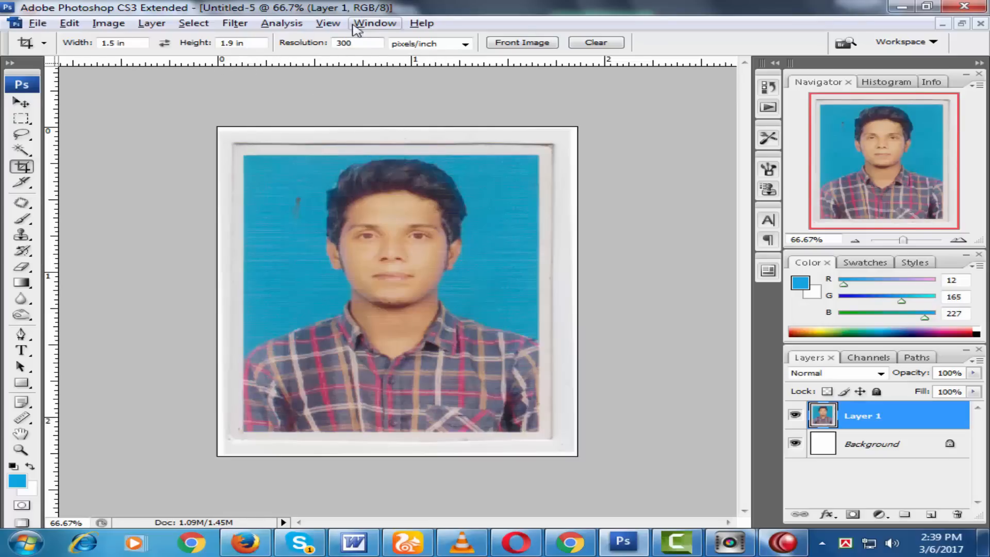
Hide the rulers and show them again
{"action": "left_click", "coordinate": [327, 24]}
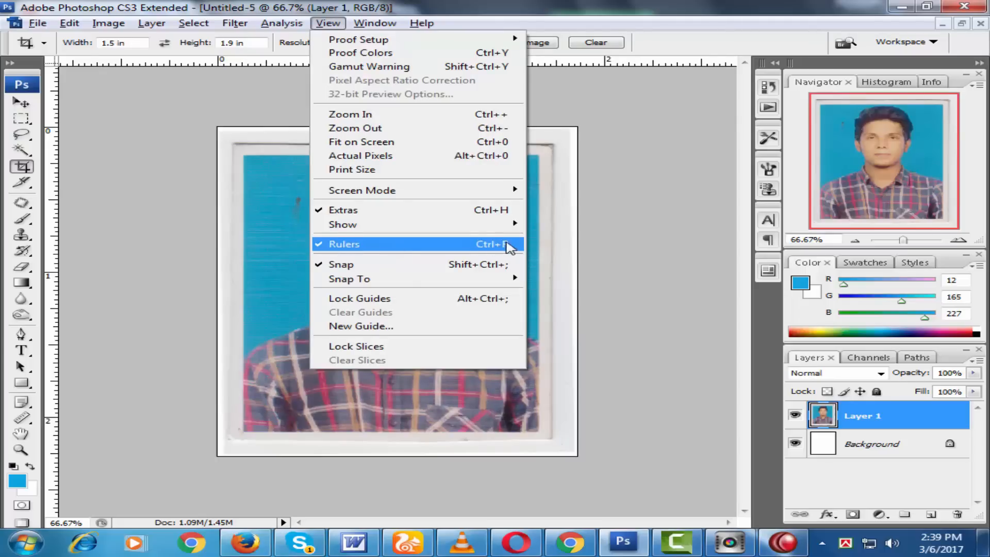
{"action": "left_click", "coordinate": [334, 246]}
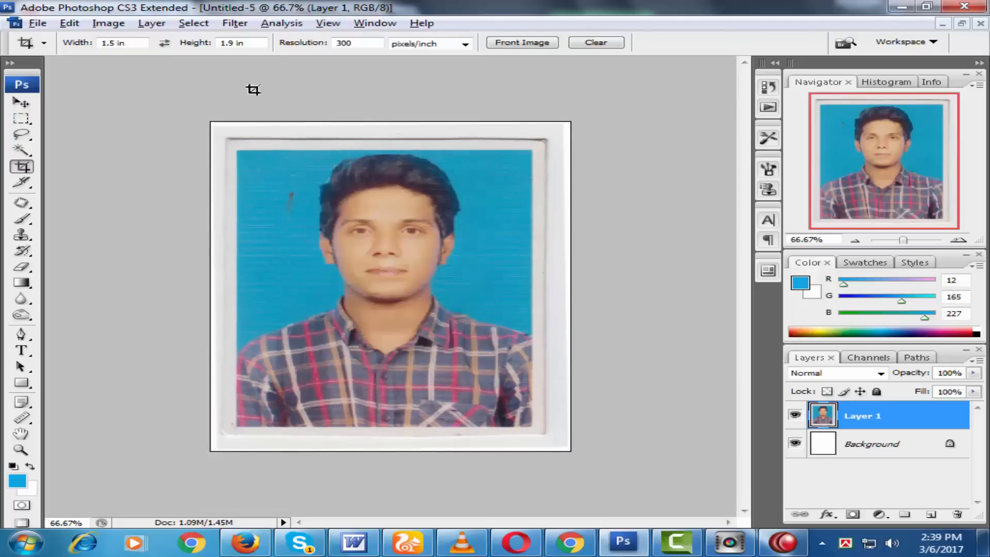
{"action": "left_click", "coordinate": [329, 24]}
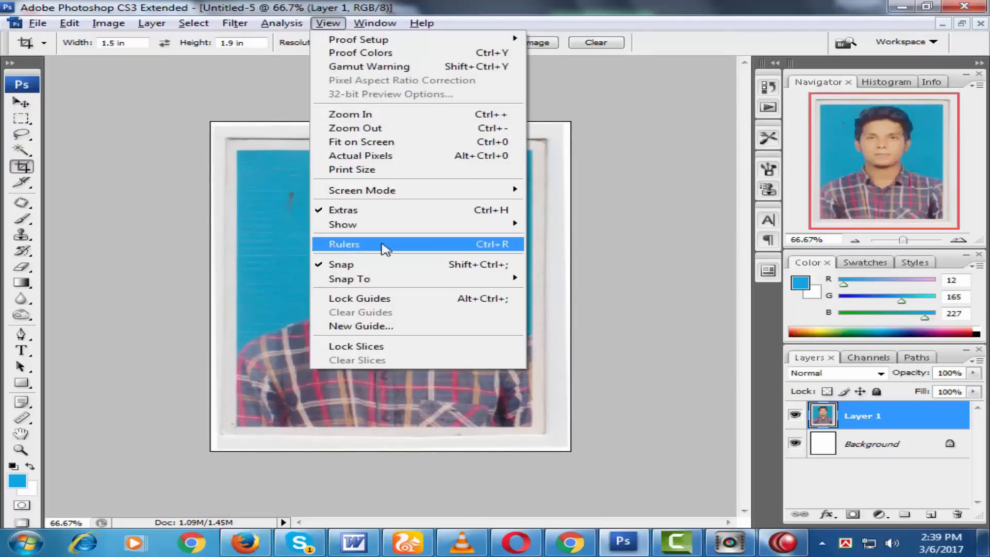
{"action": "left_click", "coordinate": [367, 248]}
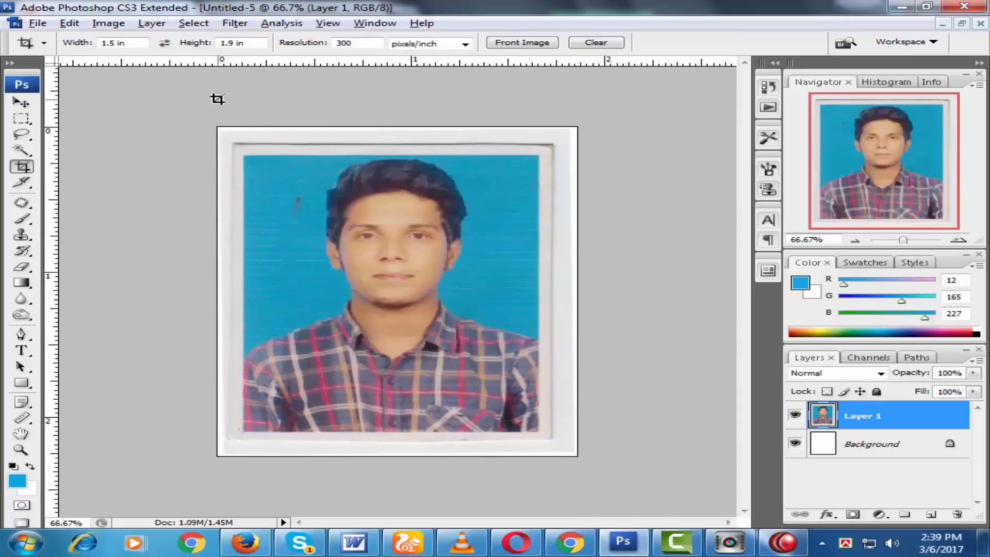
Switch the ruler units to pixels and crop the portrait to 300 × 300 px, spanning the blue background's full width from its upper edge
{"action": "right_click", "coordinate": [186, 65]}
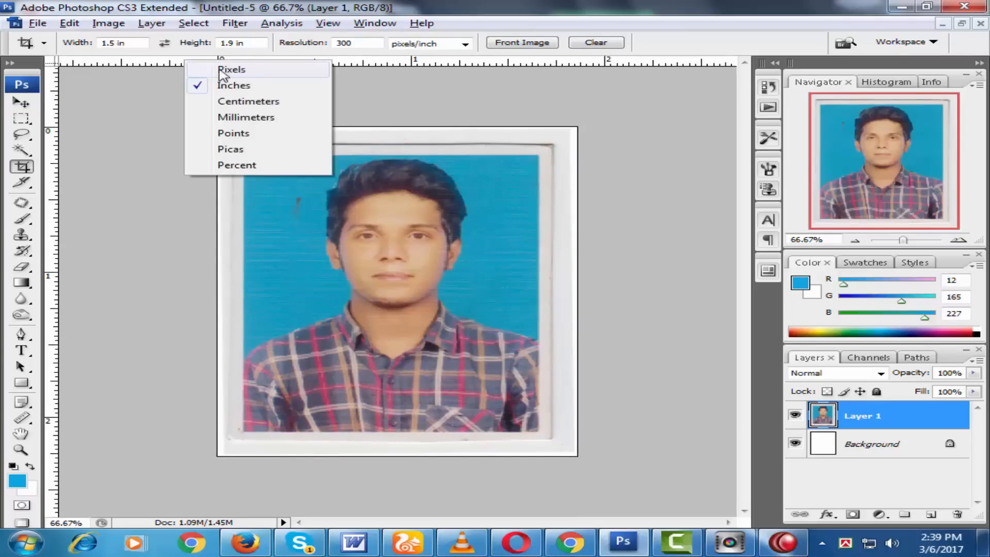
{"action": "left_click", "coordinate": [244, 73]}
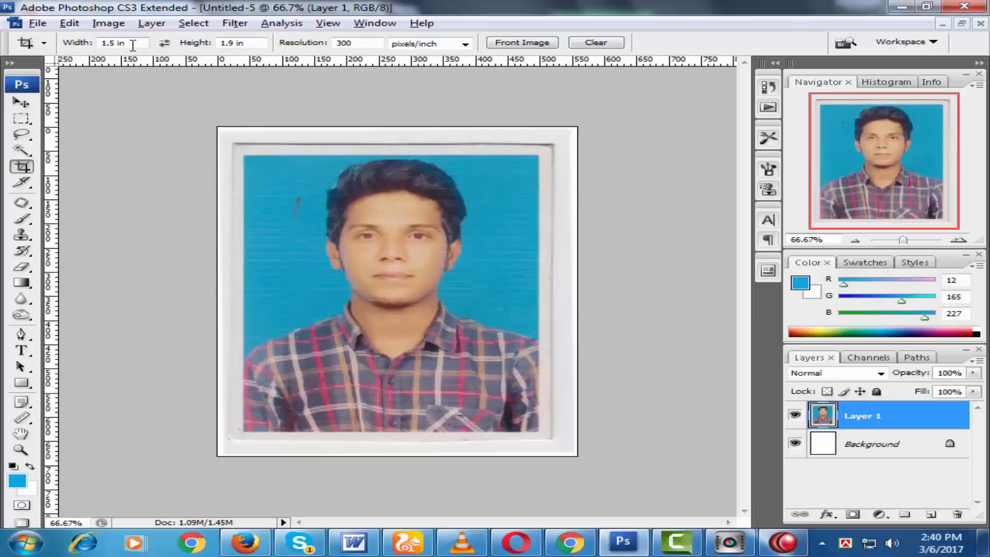
{"action": "left_click", "coordinate": [75, 46]}
{"action": "type", "text": "300"}
{"action": "key", "text": "Tab"}
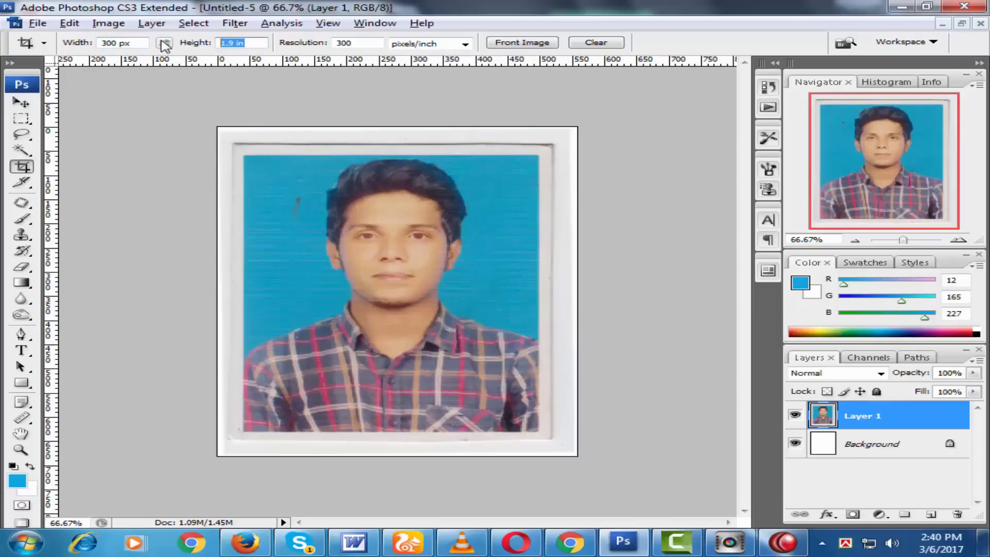
{"action": "type", "text": "300"}
{"action": "key", "text": "Return"}
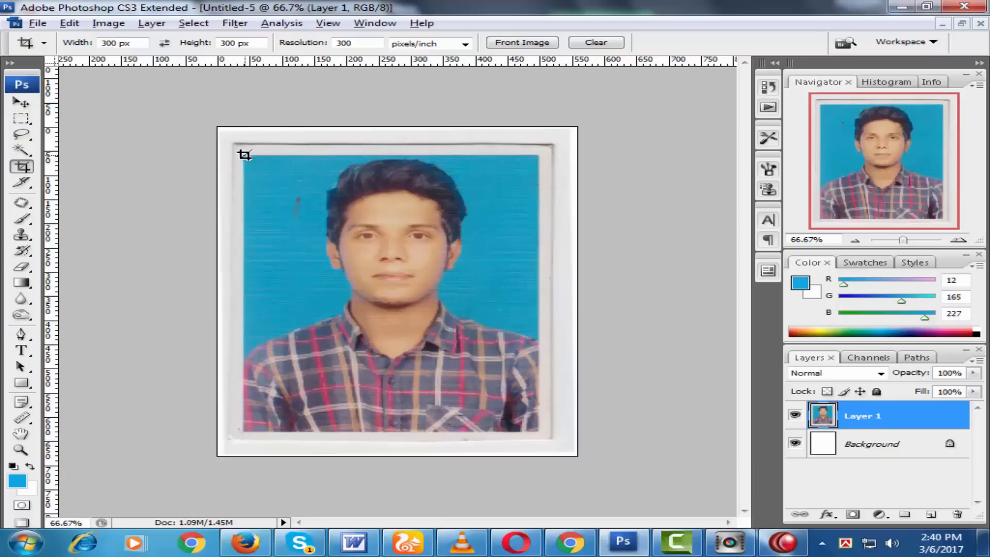
{"action": "mouse_move", "coordinate": [245, 155]}
{"action": "left_mouse_down"}
{"action": "mouse_move", "coordinate": [449, 353]}
{"action": "mouse_move", "coordinate": [541, 426]}
{"action": "mouse_move", "coordinate": [535, 417]}
{"action": "left_mouse_up"}
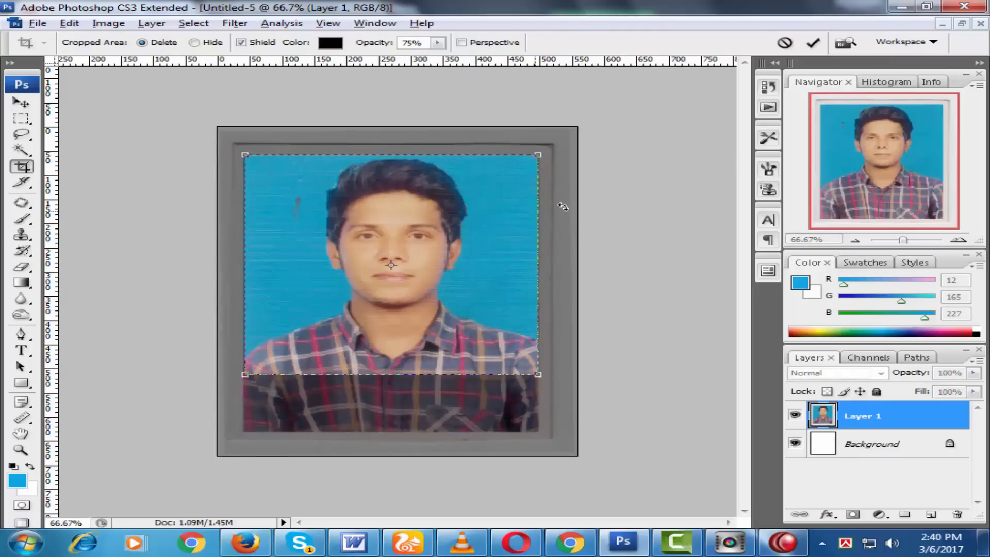
{"action": "left_click", "coordinate": [813, 44]}
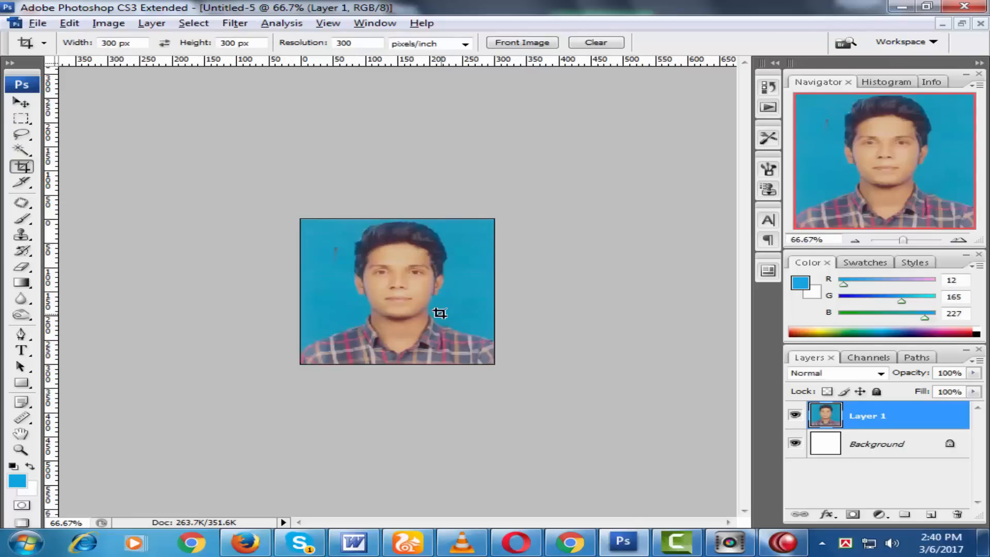
Save the cropped portrait to the Desktop as a JPEG named PICTURES- with image quality 3
{"action": "left_click", "coordinate": [37, 22]}
{"action": "left_click", "coordinate": [74, 206]}
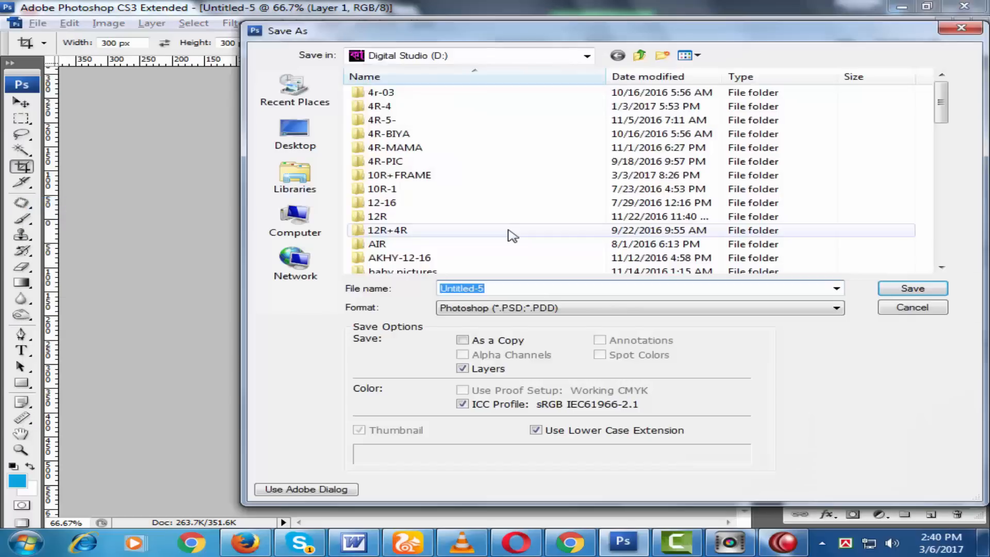
{"action": "left_click", "coordinate": [295, 134]}
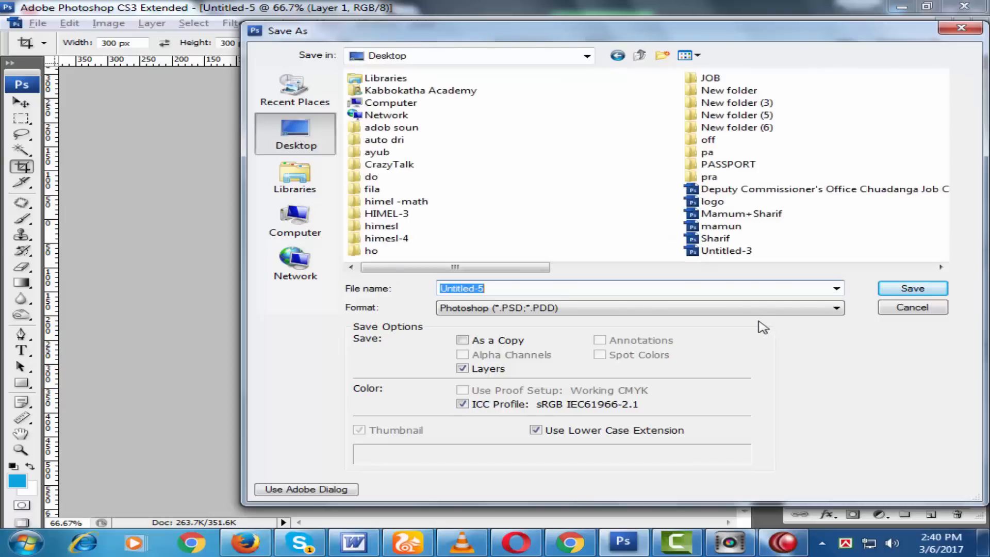
{"action": "type", "text": "PICTURES-"}
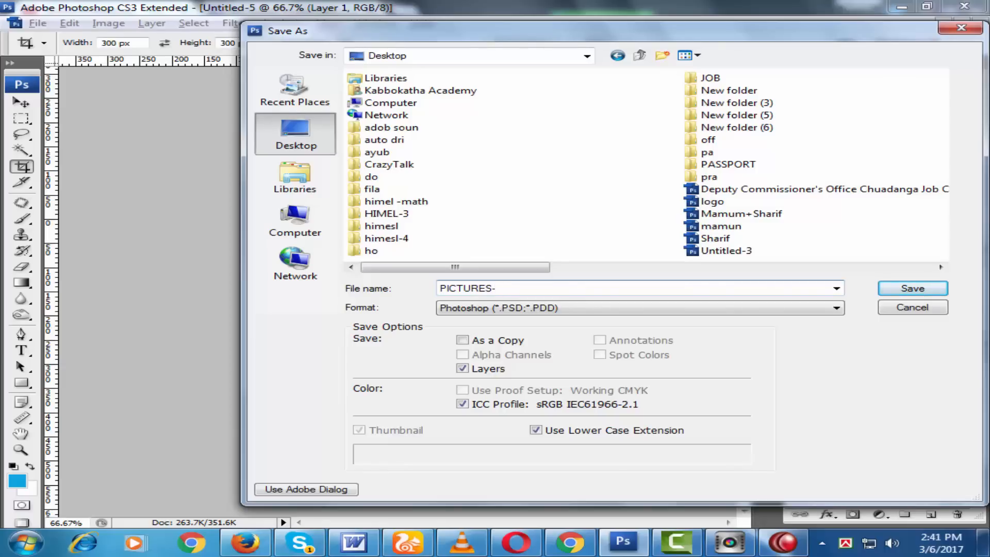
{"action": "left_click", "coordinate": [828, 305]}
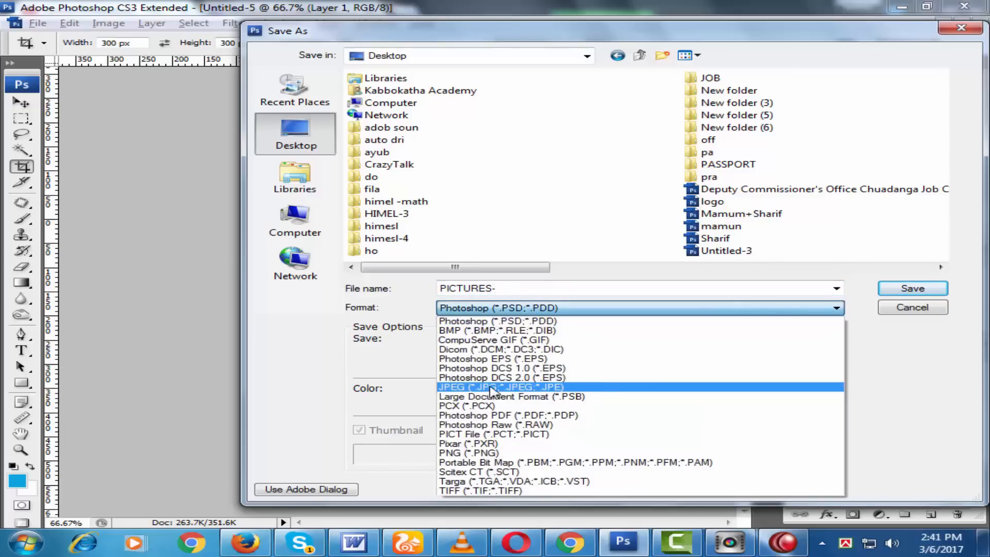
{"action": "left_click", "coordinate": [492, 388]}
{"action": "left_click", "coordinate": [923, 290]}
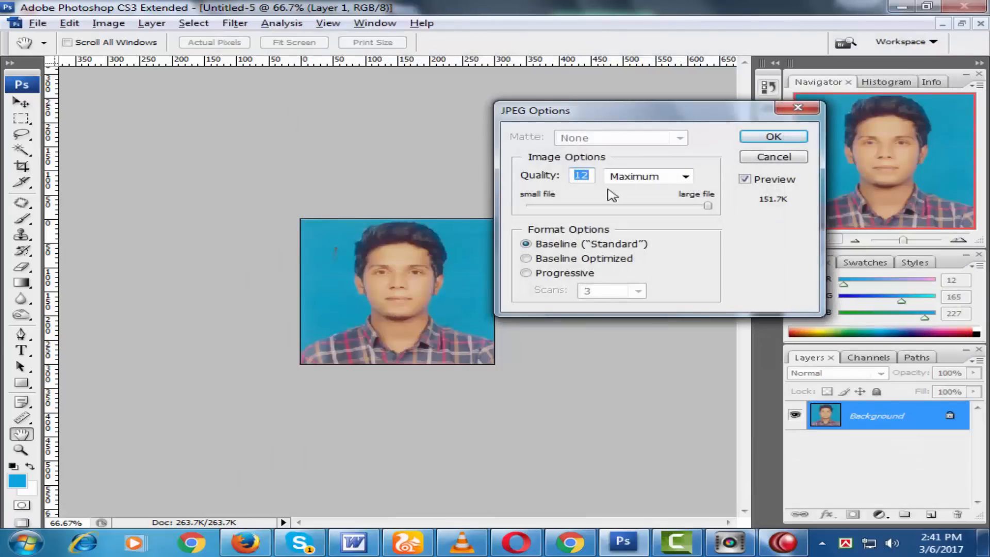
{"action": "type", "text": "3"}
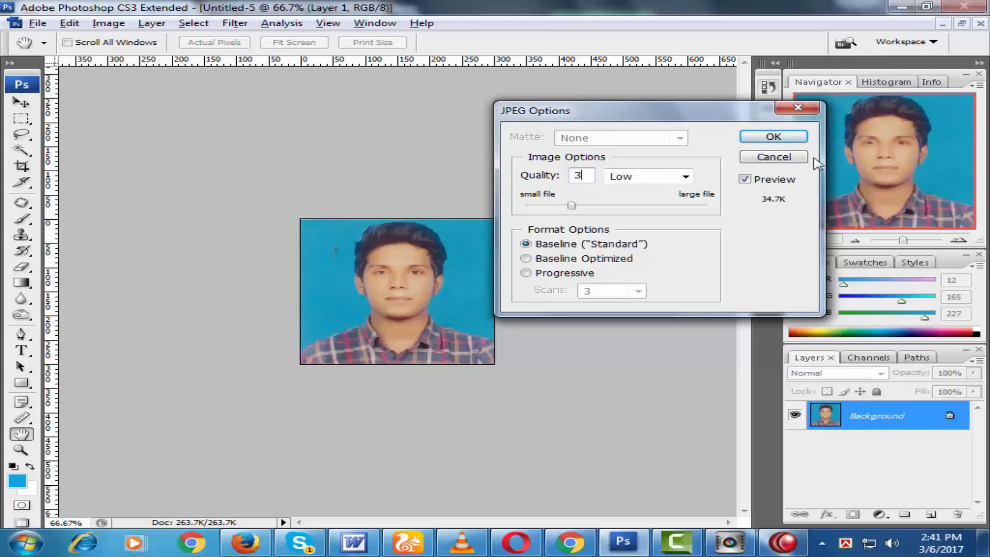
{"action": "left_click", "coordinate": [802, 138]}
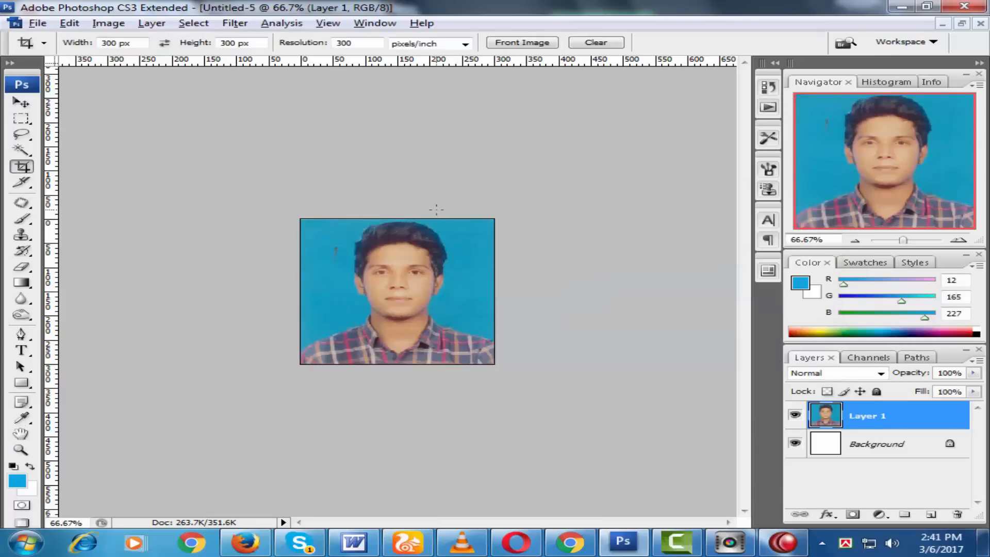
Switch the ruler units to inches and crop the whole portrait to 2 × 2 in at 300 pixels/inch
{"action": "left_click", "coordinate": [15, 103]}
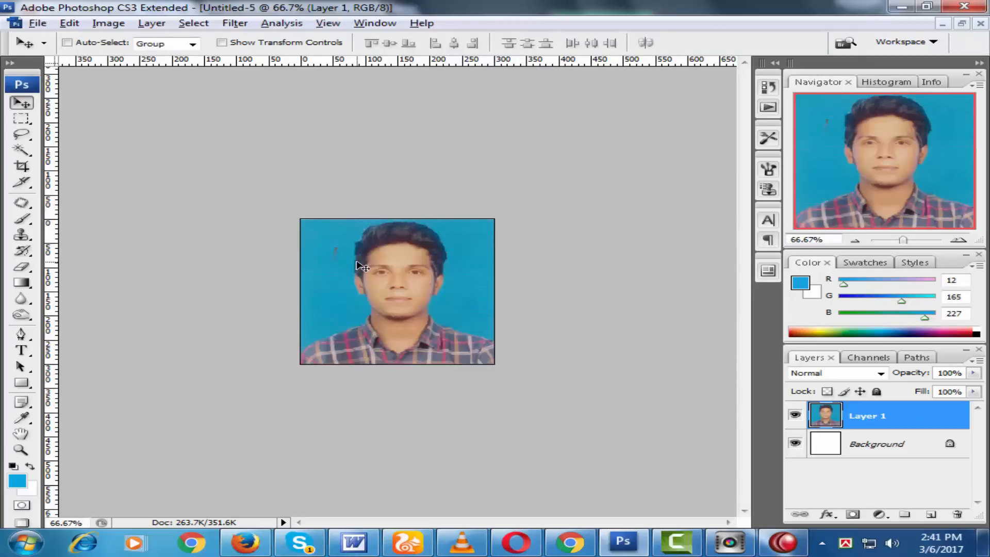
{"action": "left_click", "coordinate": [19, 169]}
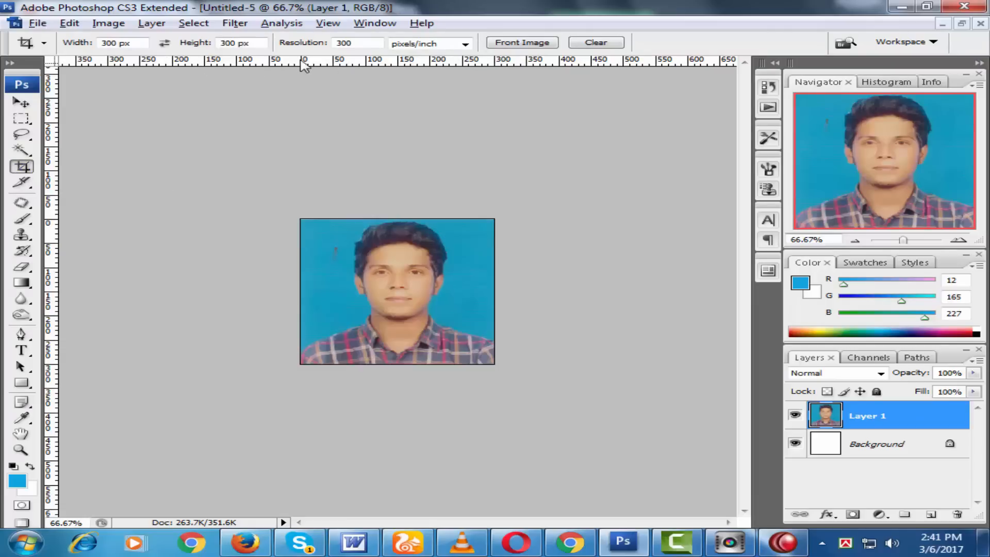
{"action": "right_click", "coordinate": [277, 65]}
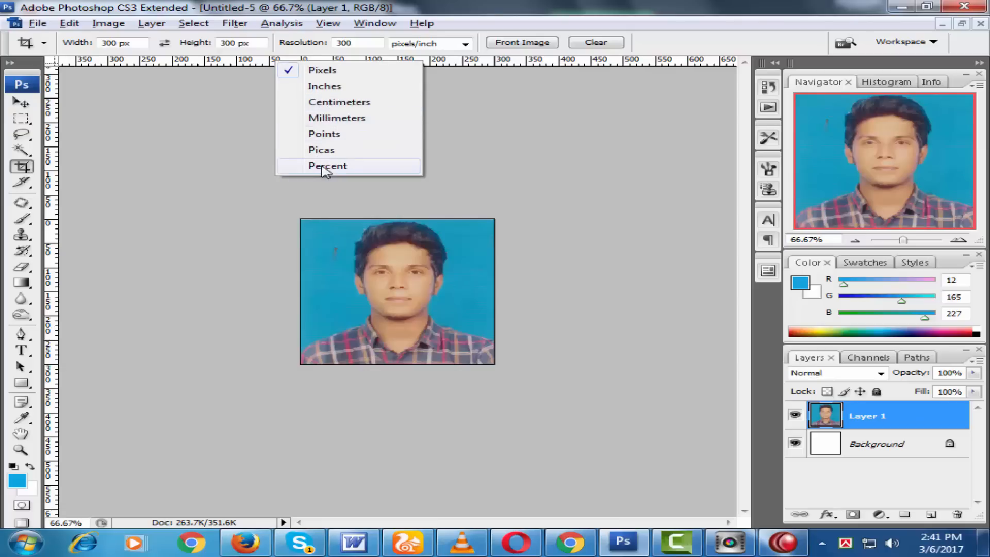
{"action": "left_click", "coordinate": [309, 87]}
{"action": "left_click", "coordinate": [126, 43]}
{"action": "type", "text": "2"}
{"action": "left_click", "coordinate": [250, 42]}
{"action": "type", "text": "2"}
{"action": "key", "text": "Return"}
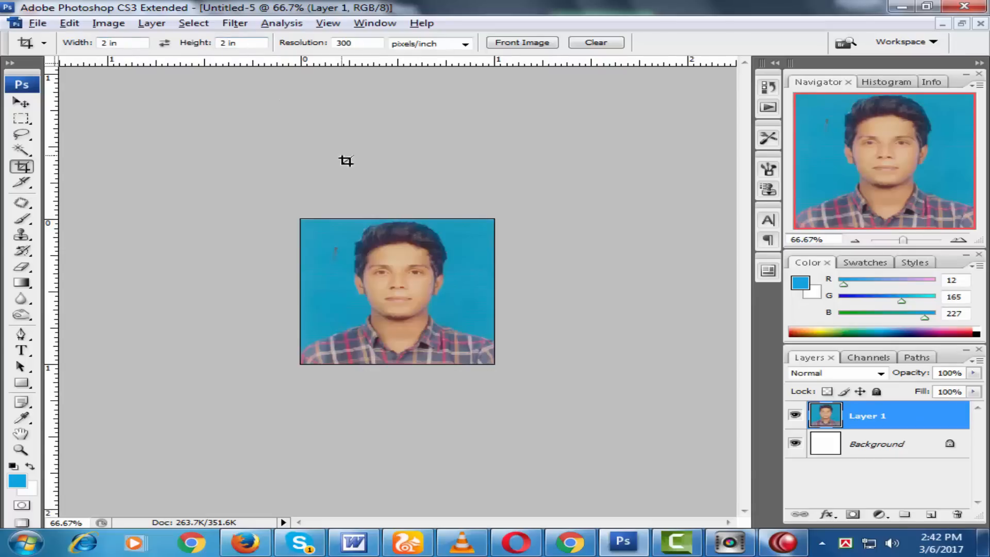
{"action": "left_click_drag", "start_coordinate": [270, 199], "coordinate": [689, 430]}
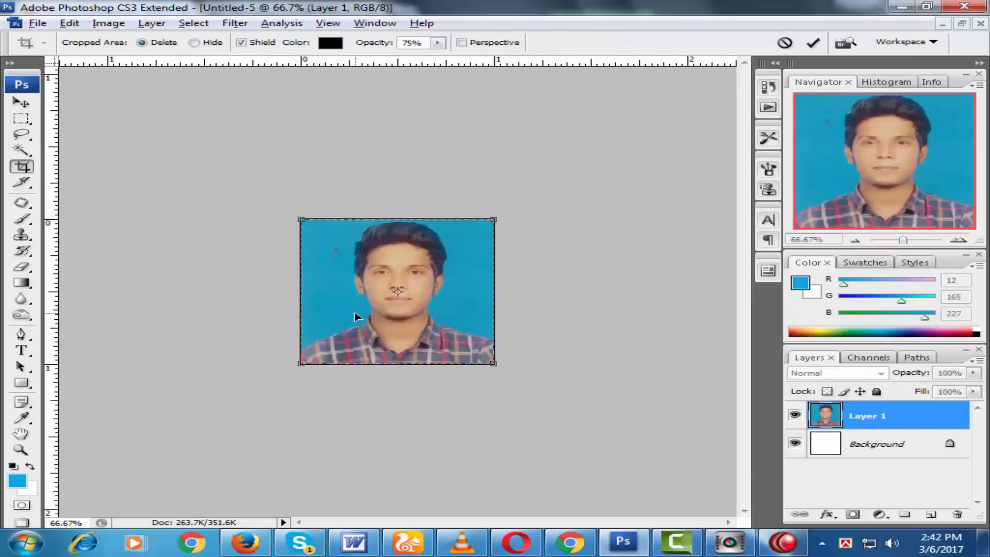
{"action": "double_click", "coordinate": [410, 309]}
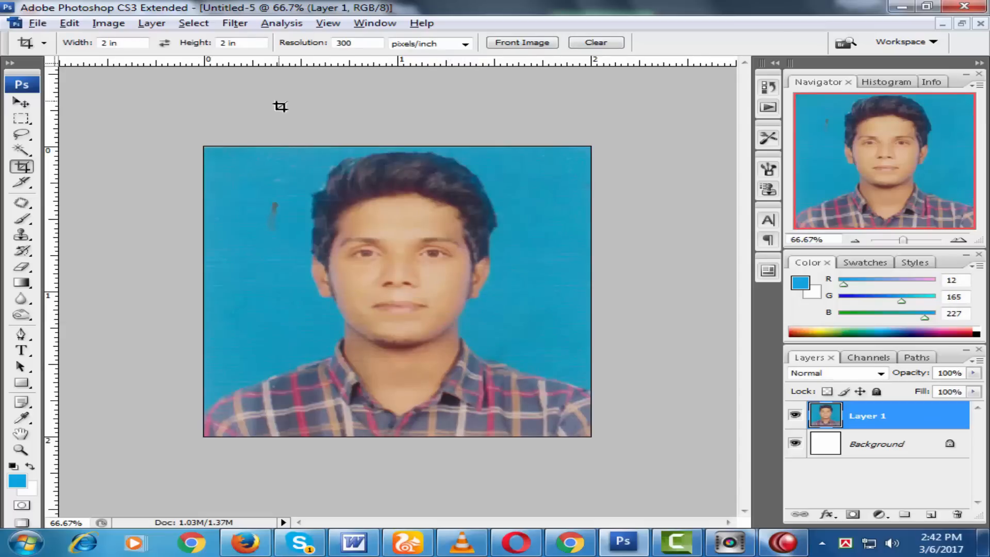
Switch the ruler units to centimeters, crop the portrait to 100 × 100 cm and fit the enlarged image on screen
{"action": "right_click", "coordinate": [274, 62]}
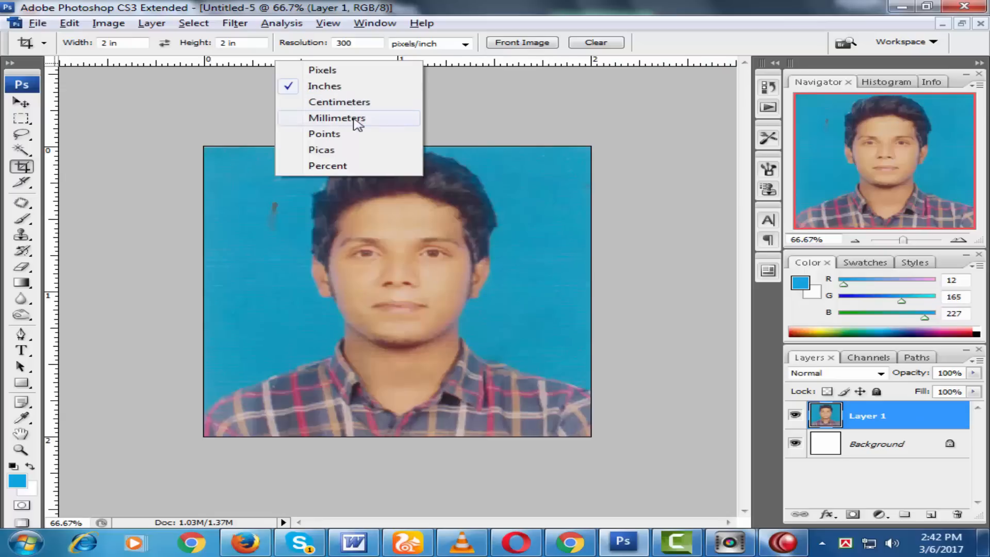
{"action": "left_click", "coordinate": [342, 103]}
{"action": "left_click", "coordinate": [126, 42]}
{"action": "left_click_drag", "start_coordinate": [127, 43], "coordinate": [98, 44]}
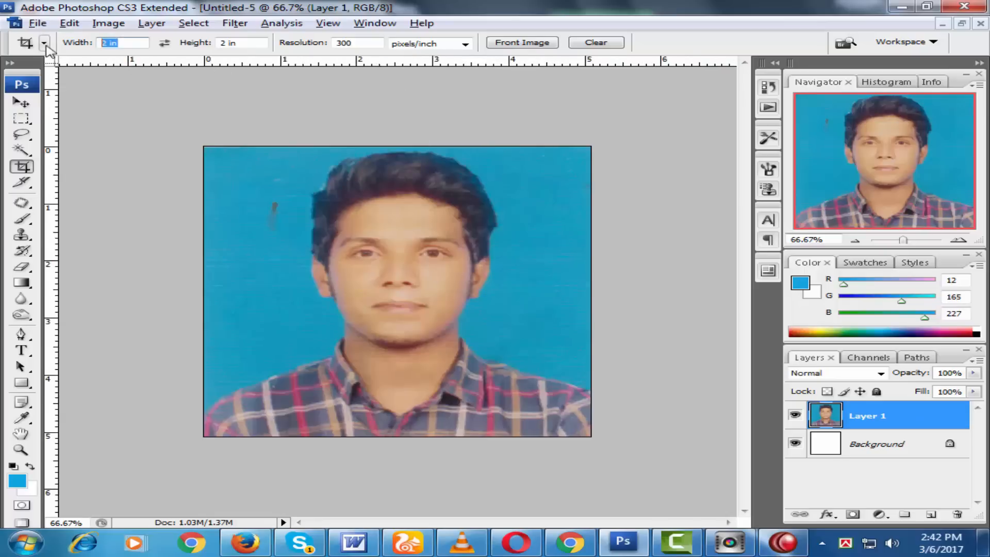
{"action": "type", "text": "100 cm"}
{"action": "key", "text": "Tab"}
{"action": "type", "text": "100"}
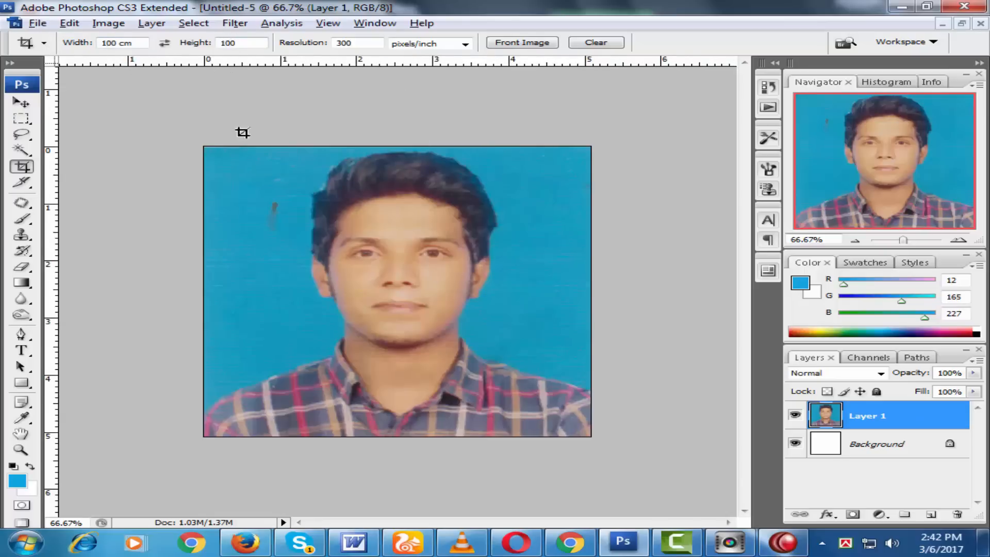
{"action": "type", "text": " cm"}
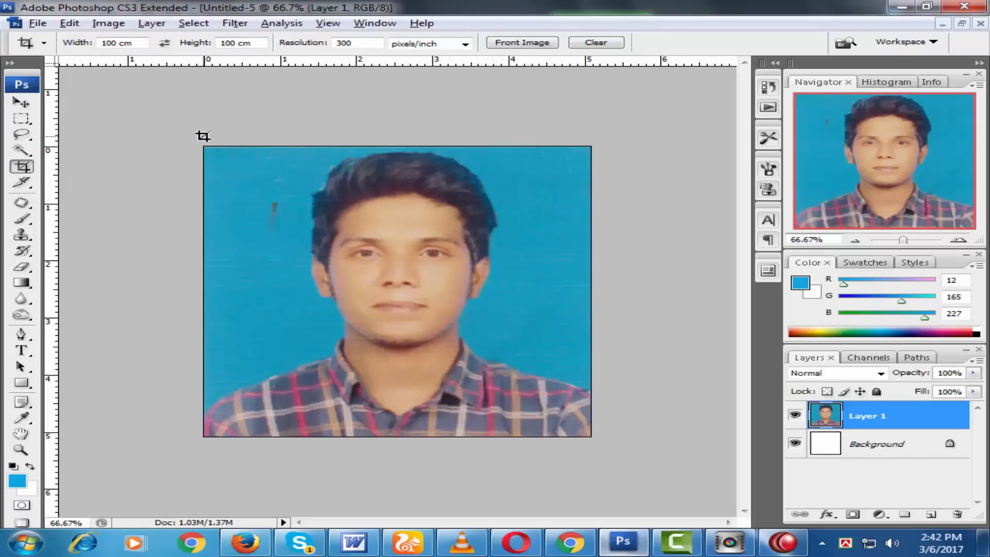
{"action": "left_click_drag", "start_coordinate": [221, 147], "coordinate": [635, 435]}
{"action": "left_click_drag", "start_coordinate": [450, 311], "coordinate": [435, 322]}
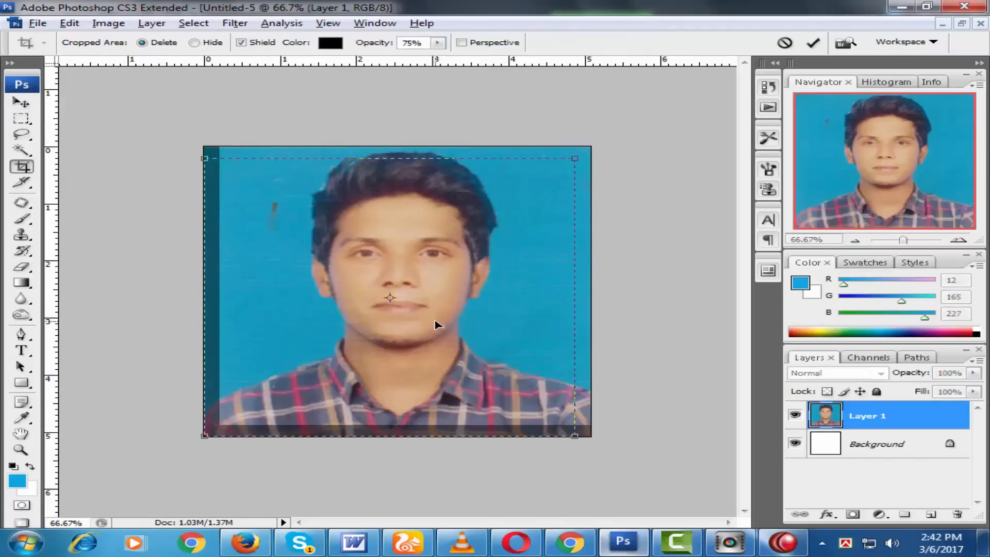
{"action": "left_click", "coordinate": [813, 42]}
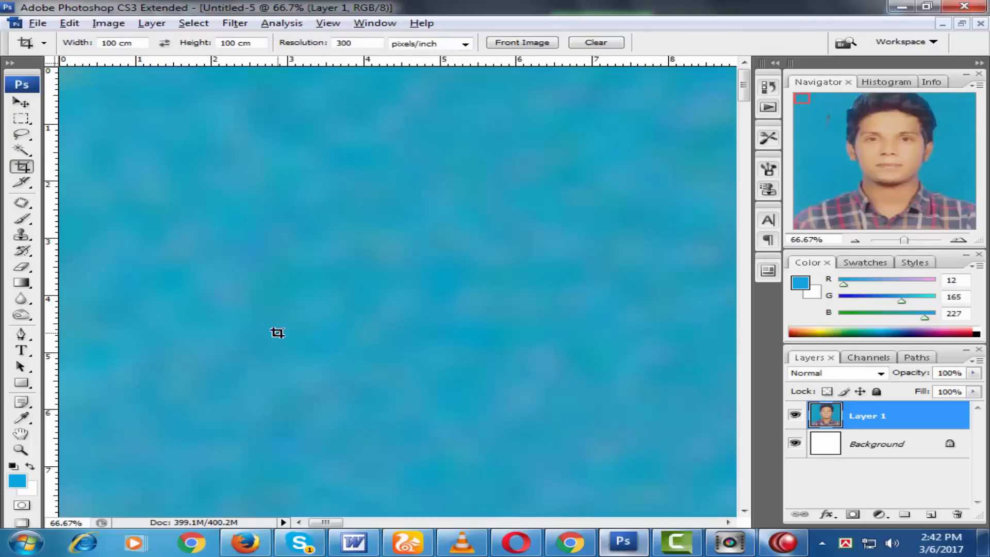
{"action": "double_click", "coordinate": [20, 448]}
{"action": "double_click", "coordinate": [21, 436]}
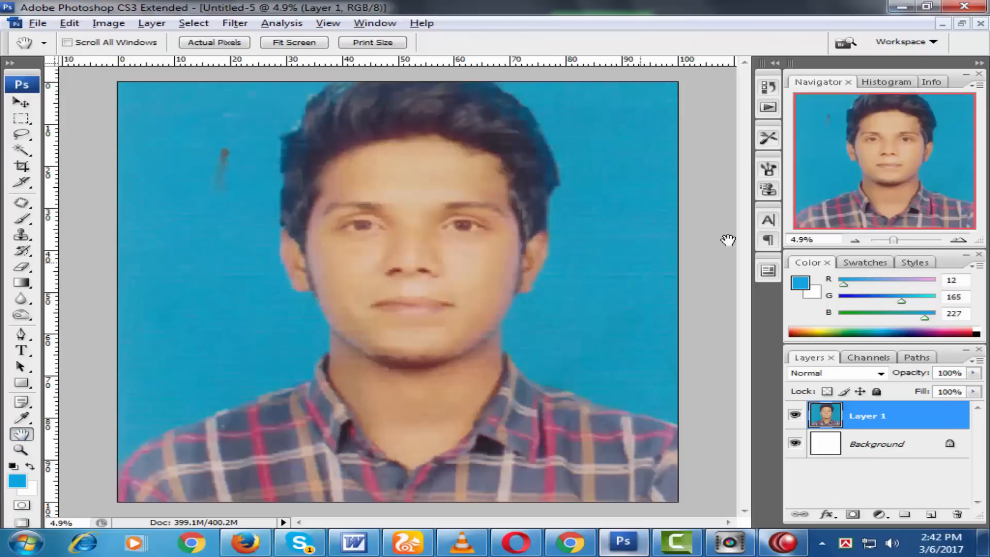
Close the portrait document without saving its changes
{"action": "right_click", "coordinate": [295, 61]}
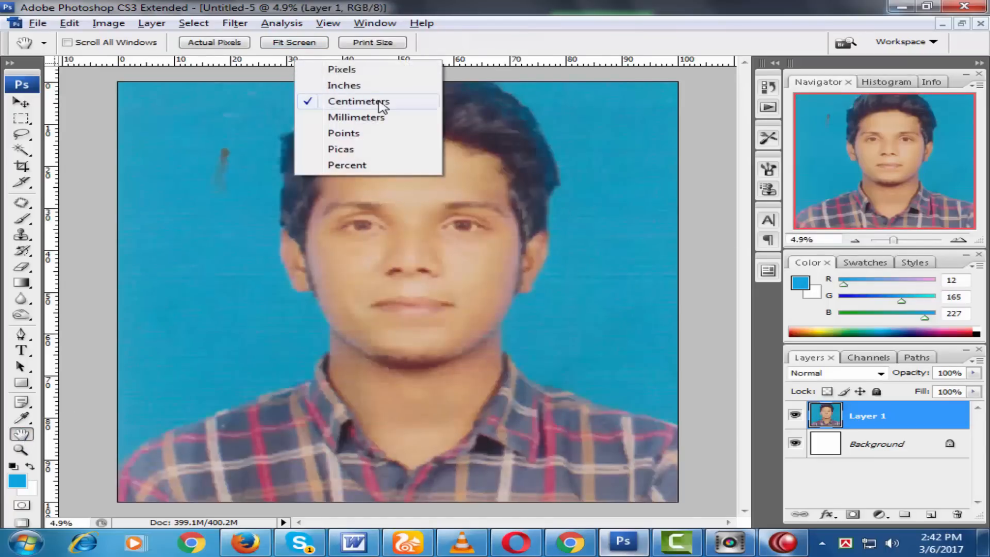
{"action": "left_click", "coordinate": [469, 41]}
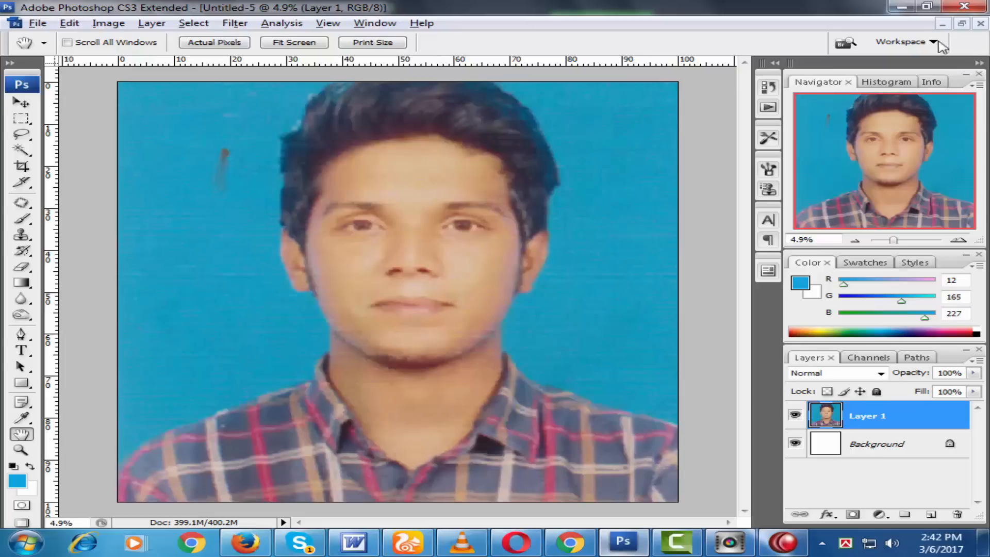
{"action": "left_click", "coordinate": [981, 23]}
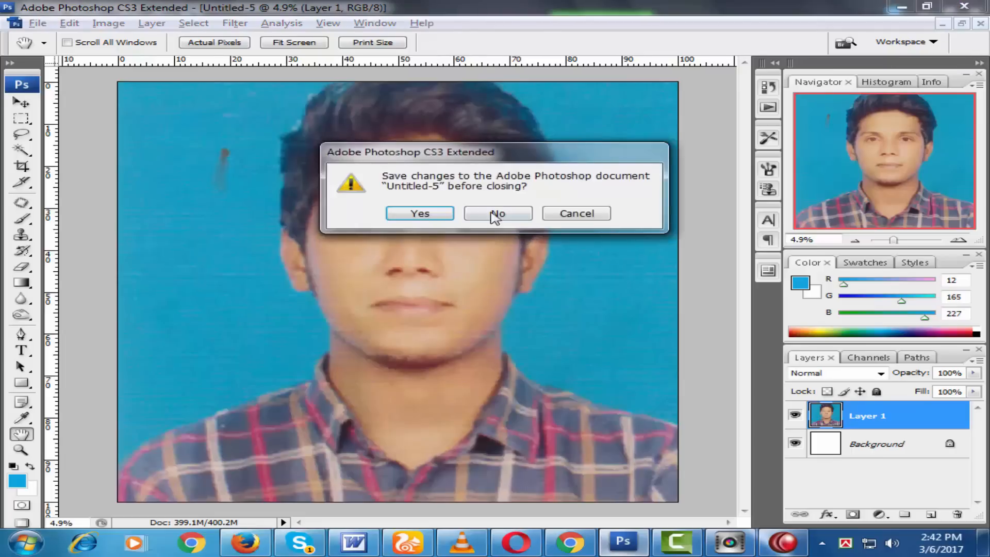
{"action": "left_click", "coordinate": [494, 215]}
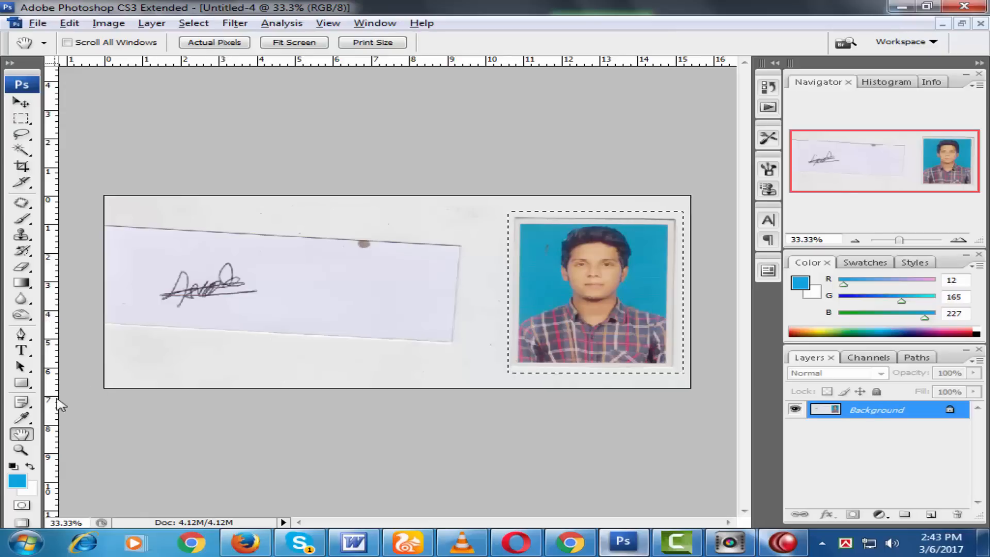
Straighten the signature by drawing a Ruler line along its paper's upper edge and rotating the canvas 5.02° counterclockwise
{"action": "left_click", "coordinate": [22, 418]}
{"action": "right_click", "coordinate": [23, 418]}
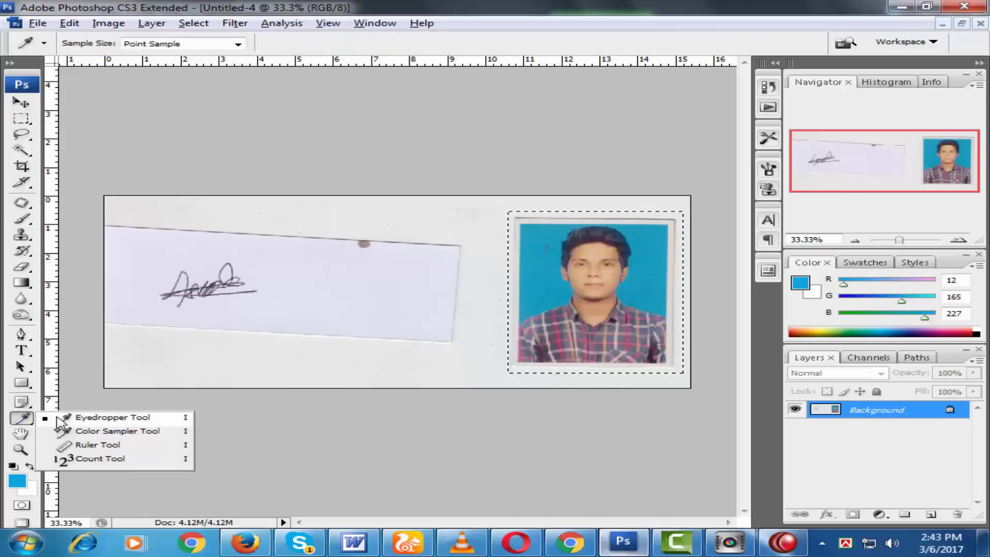
{"action": "left_click", "coordinate": [85, 446]}
{"action": "left_click_drag", "start_coordinate": [115, 226], "coordinate": [412, 246]}
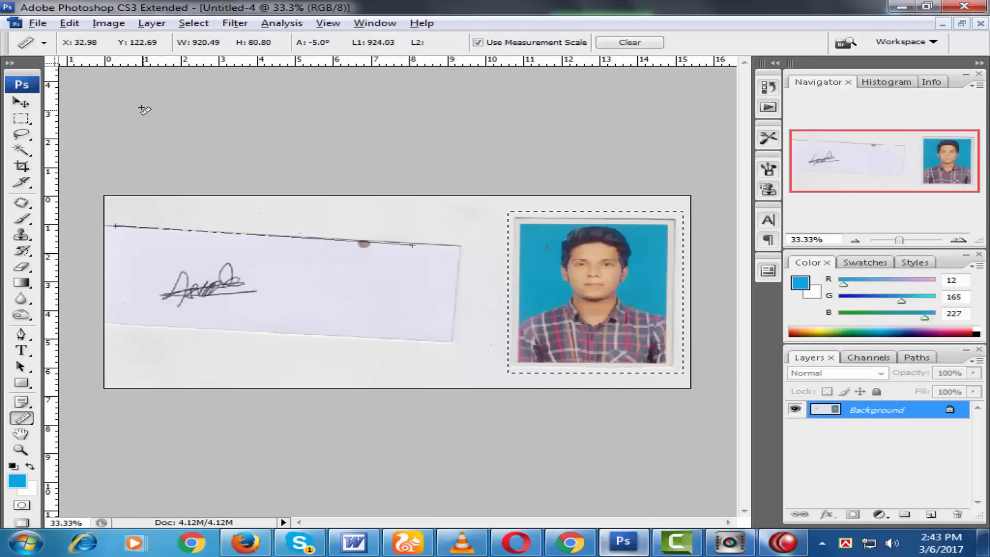
{"action": "left_click", "coordinate": [108, 23]}
{"action": "mouse_move", "coordinate": [157, 171]}
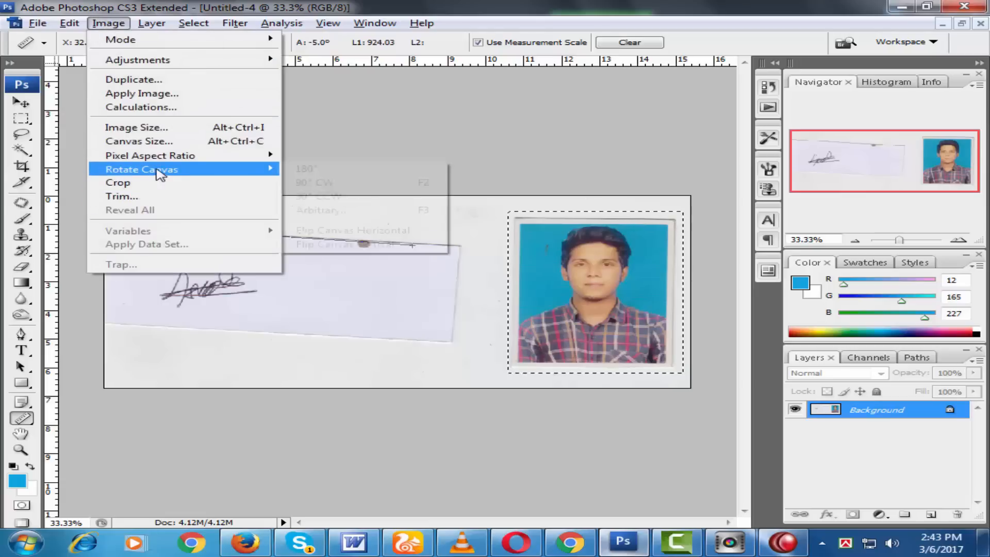
{"action": "left_click", "coordinate": [325, 209]}
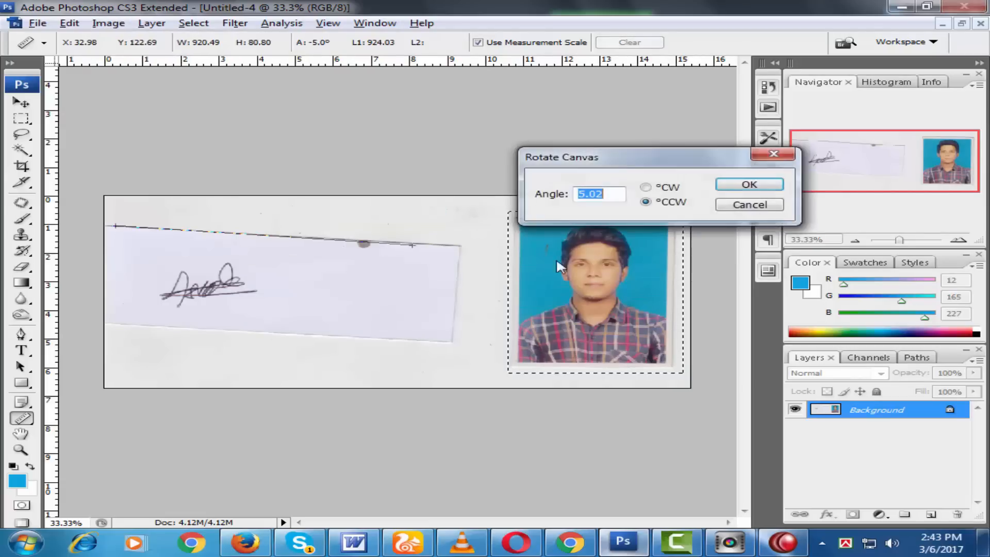
{"action": "left_click", "coordinate": [749, 185]}
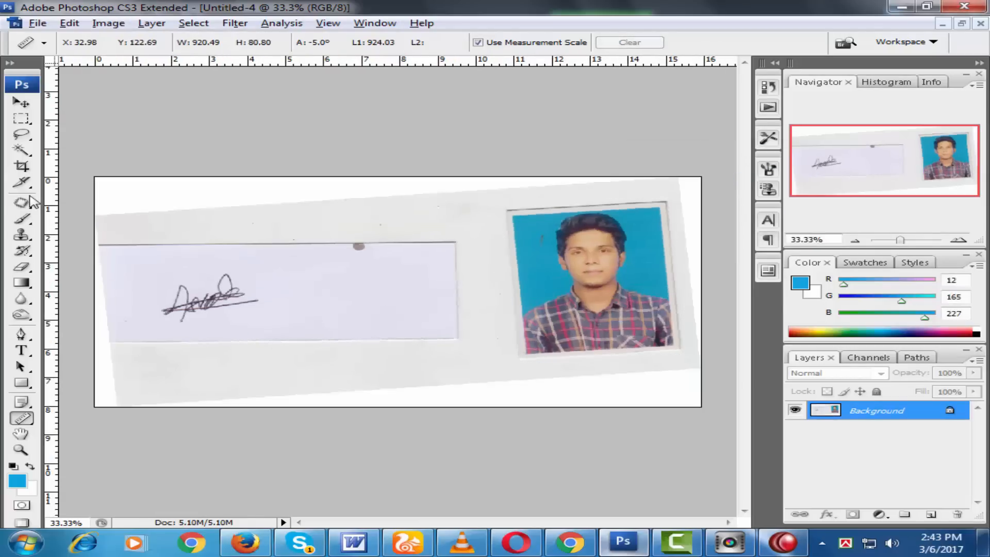
Switch the ruler units to pixels and crop the scan to 300 × 80 px around the signature, leaving out the portrait
{"action": "left_click", "coordinate": [21, 166]}
{"action": "right_click", "coordinate": [143, 64]}
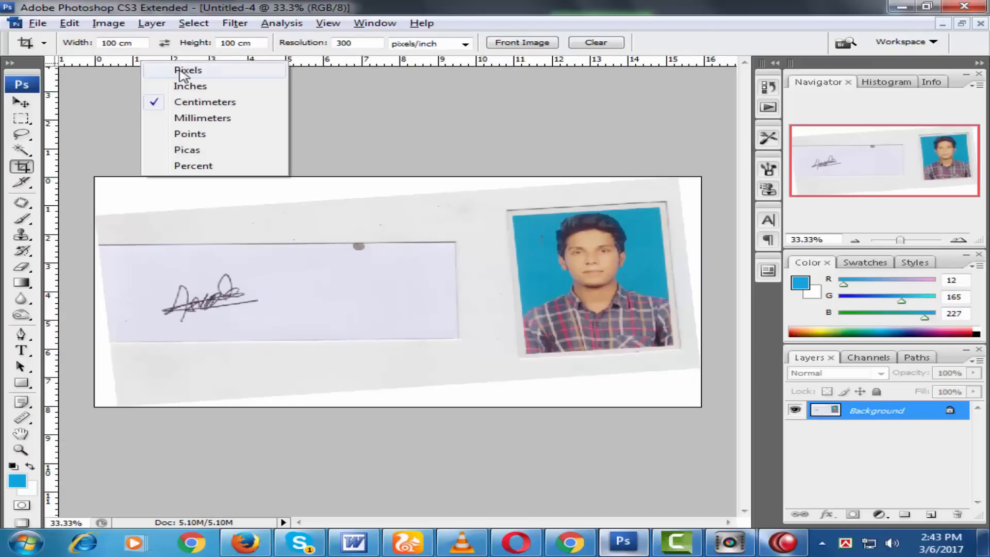
{"action": "left_click", "coordinate": [186, 71]}
{"action": "left_click", "coordinate": [124, 43]}
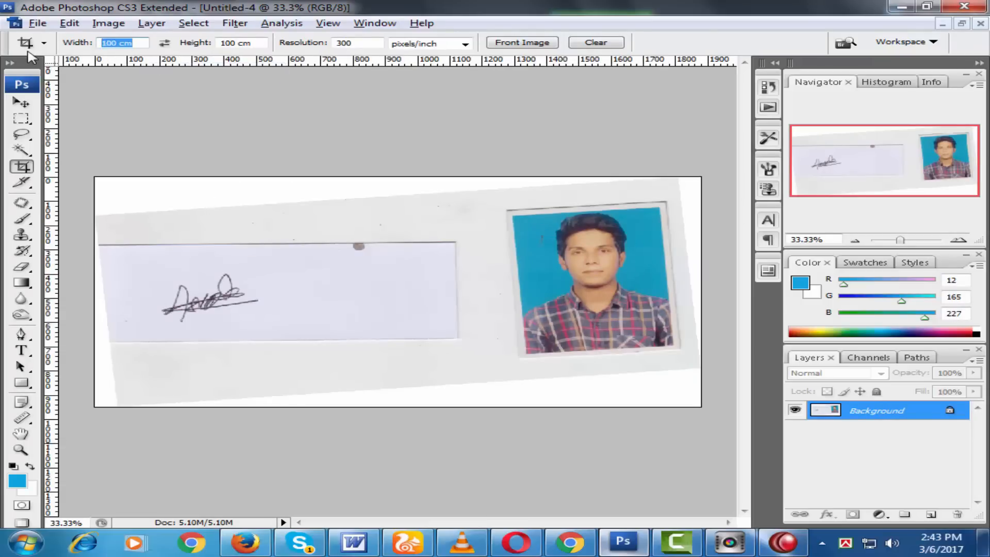
{"action": "type", "text": "300"}
{"action": "left_click", "coordinate": [258, 42]}
{"action": "type", "text": "80"}
{"action": "mouse_move", "coordinate": [134, 254]}
{"action": "left_mouse_down"}
{"action": "mouse_move", "coordinate": [257, 320]}
{"action": "mouse_move", "coordinate": [366, 355]}
{"action": "left_mouse_up"}
{"action": "left_click_drag", "start_coordinate": [273, 280], "coordinate": [255, 290]}
{"action": "mouse_move", "coordinate": [342, 317]}
{"action": "left_mouse_down"}
{"action": "mouse_move", "coordinate": [359, 329]}
{"action": "mouse_move", "coordinate": [375, 323]}
{"action": "left_mouse_up"}
{"action": "left_click_drag", "start_coordinate": [323, 303], "coordinate": [312, 303]}
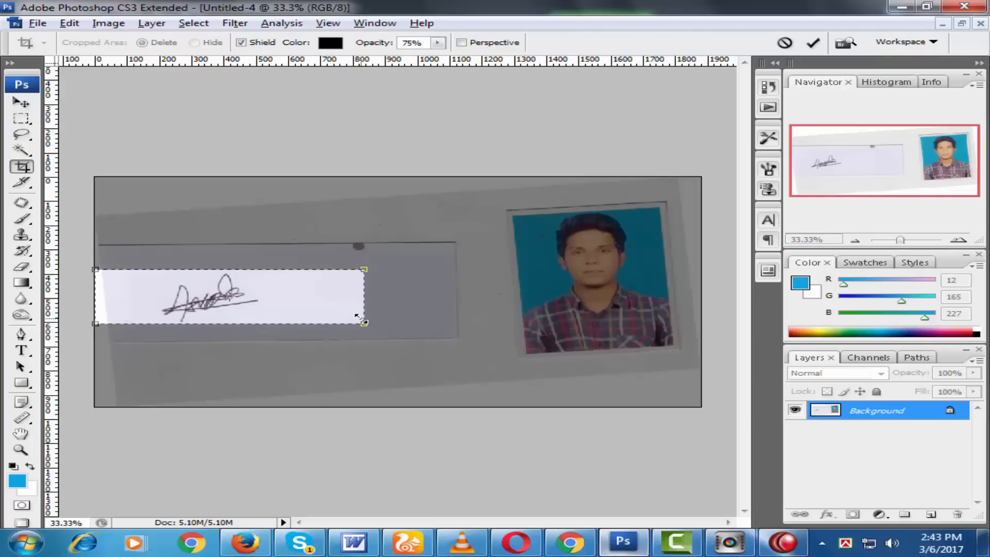
{"action": "left_click", "coordinate": [813, 43]}
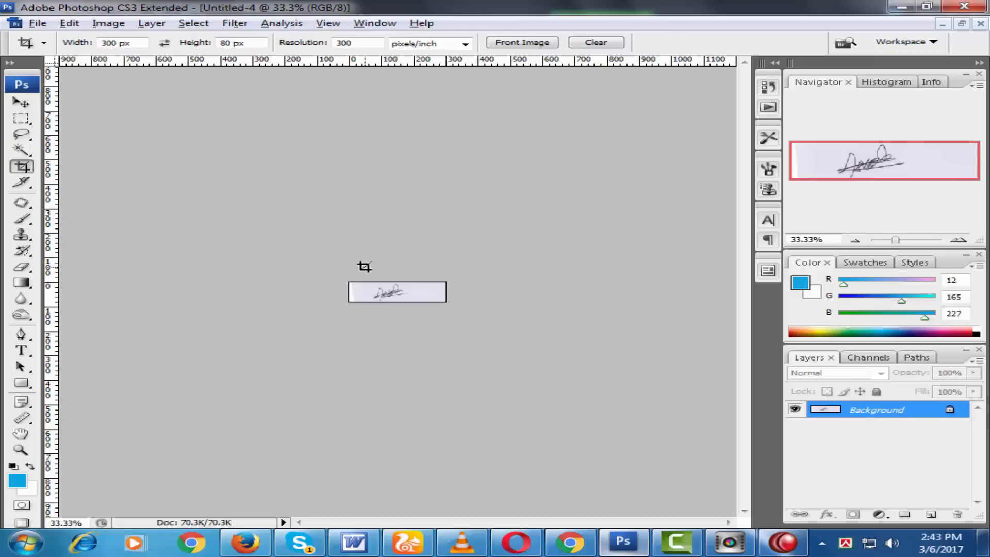
Save the cropped signature to the Desktop as a JPEG named signature, with quality 3 (Low) and the Baseline Standard format
{"action": "double_click", "coordinate": [23, 436]}
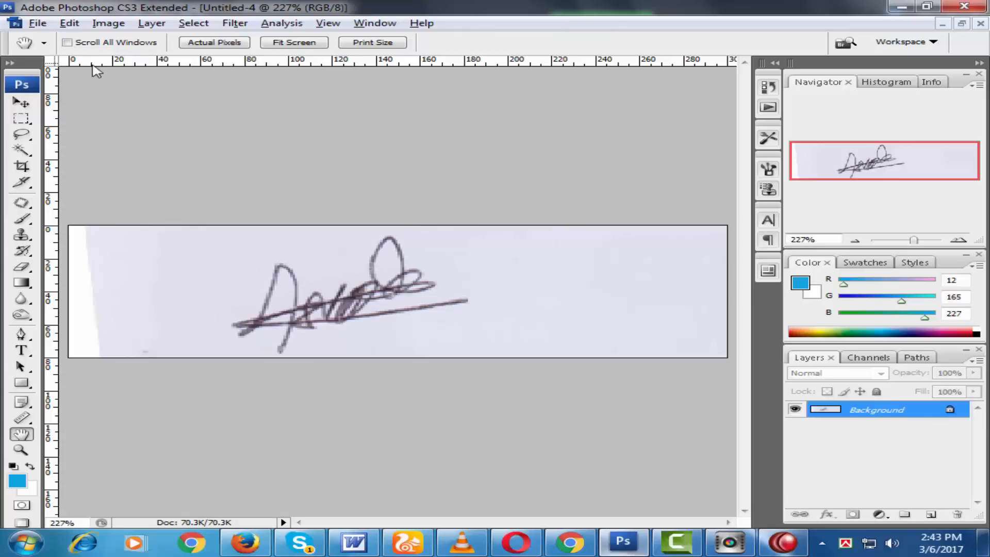
{"action": "left_click", "coordinate": [37, 22]}
{"action": "left_click", "coordinate": [76, 206]}
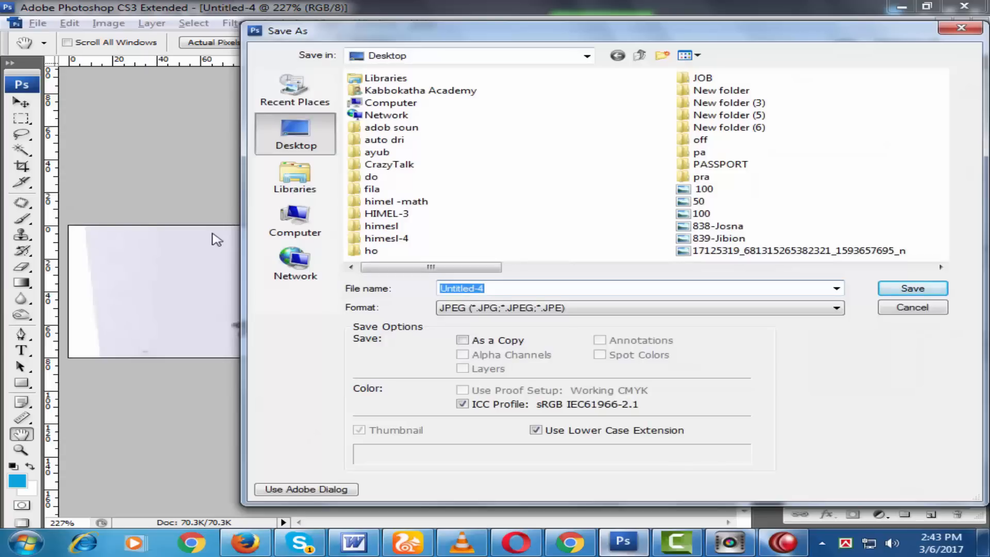
{"action": "type", "text": "signature"}
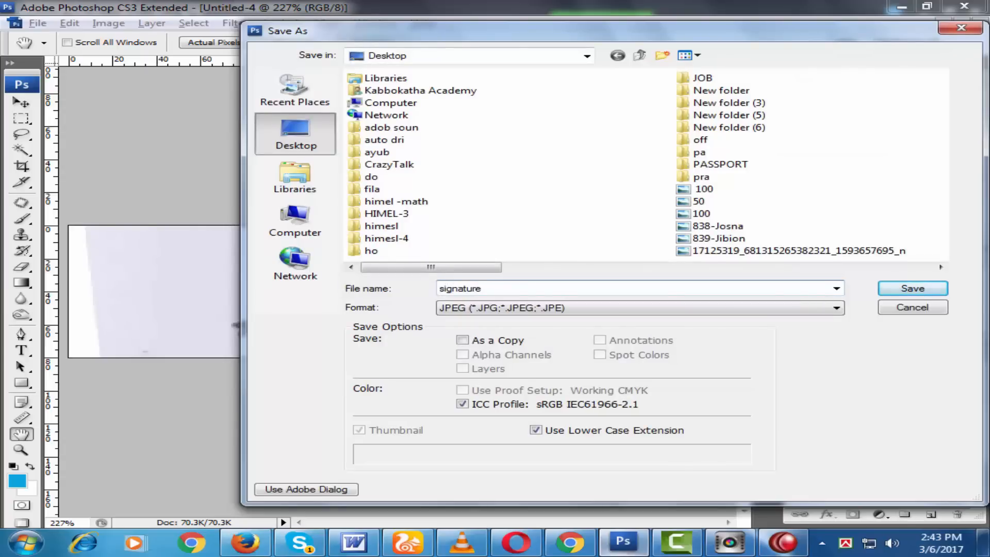
{"action": "left_click", "coordinate": [920, 289]}
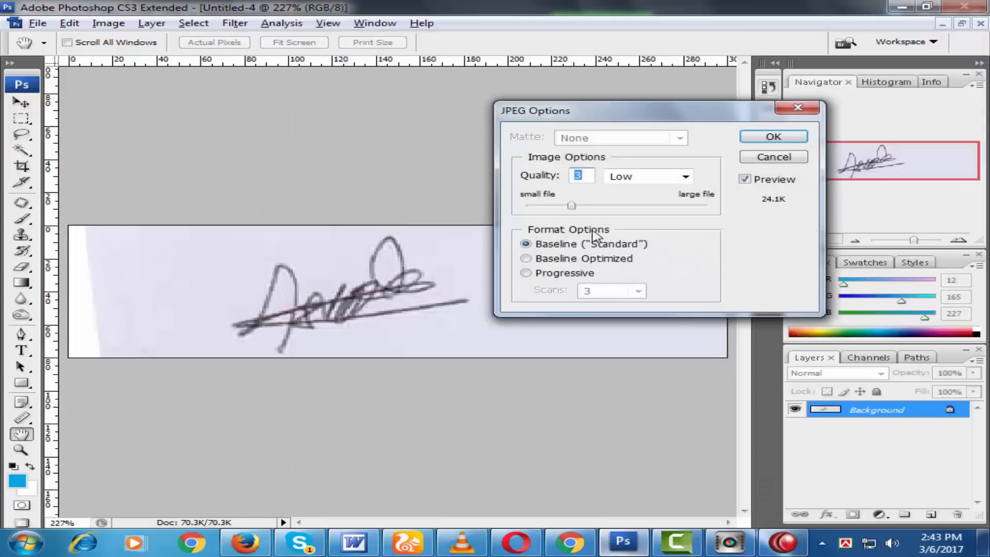
{"action": "left_click", "coordinate": [769, 138]}
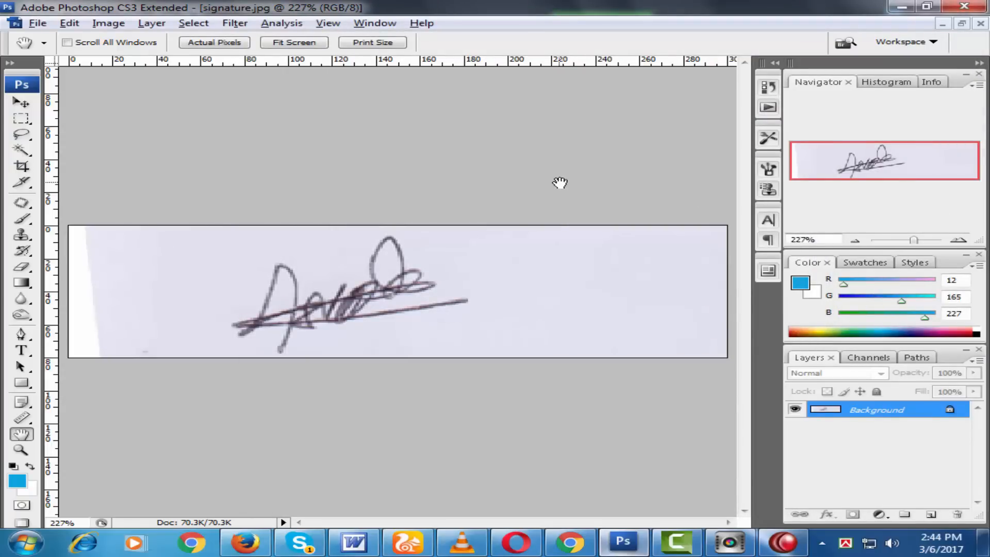
Switch to Chrome with the Azmol Photoshop YouTube channel and open its featured channel, Azmol Academy
{"action": "left_click", "coordinate": [570, 544]}
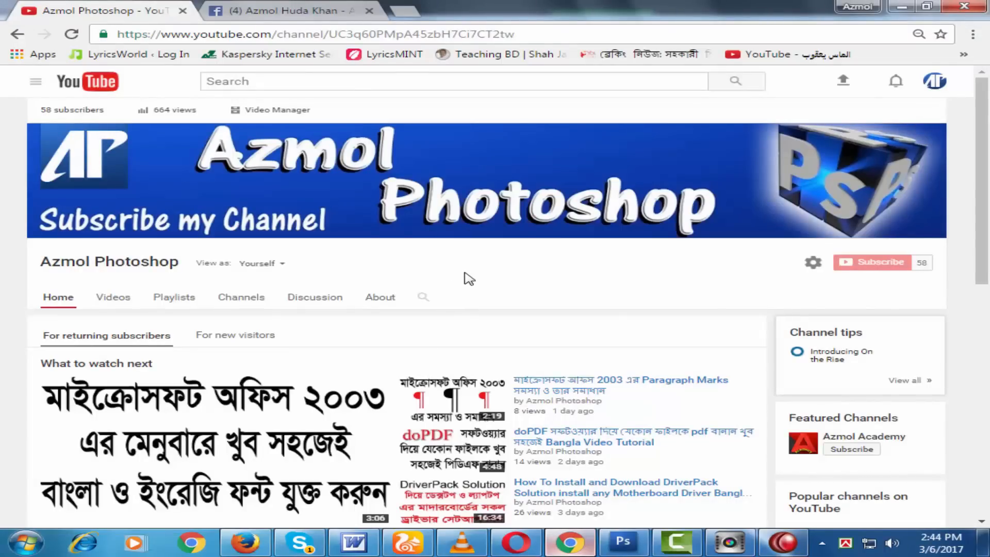
{"action": "mouse_move", "coordinate": [802, 243]}
{"action": "left_mouse_down"}
{"action": "mouse_move", "coordinate": [867, 276]}
{"action": "mouse_move", "coordinate": [943, 286]}
{"action": "left_mouse_up"}
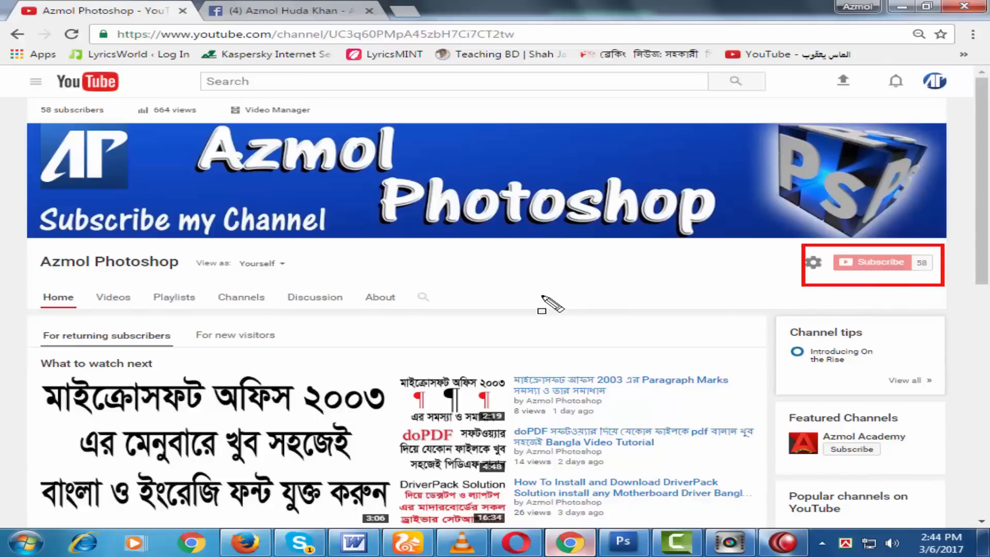
{"action": "key", "text": "Escape"}
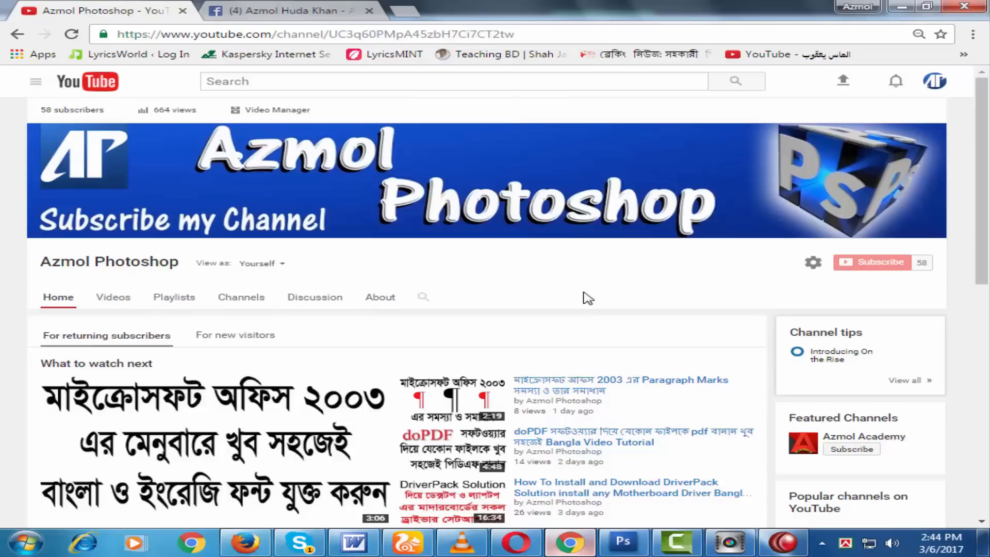
{"action": "key", "text": "ctrl+shift+d"}
{"action": "left_click_drag", "start_coordinate": [766, 406], "coordinate": [927, 464]}
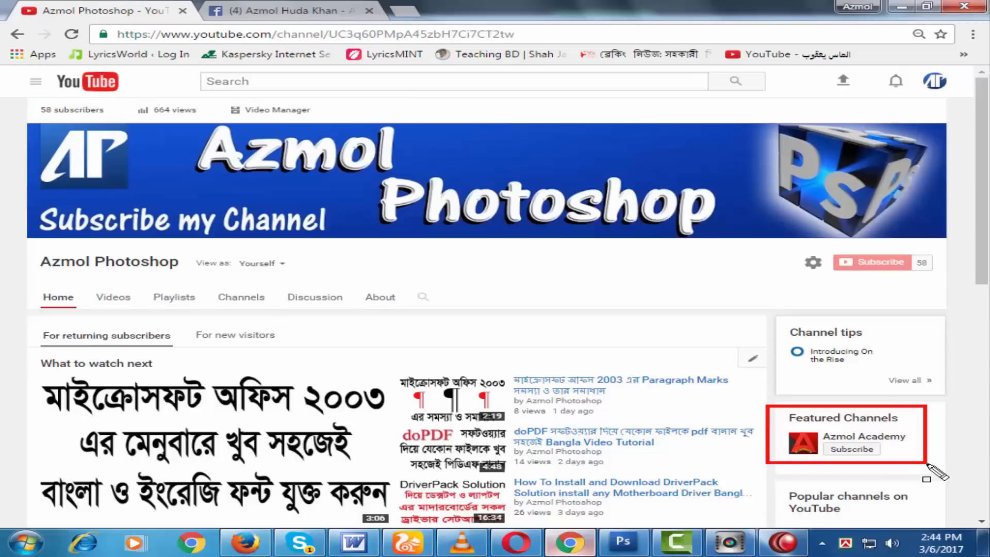
{"action": "key", "text": "ctrl+shift+d"}
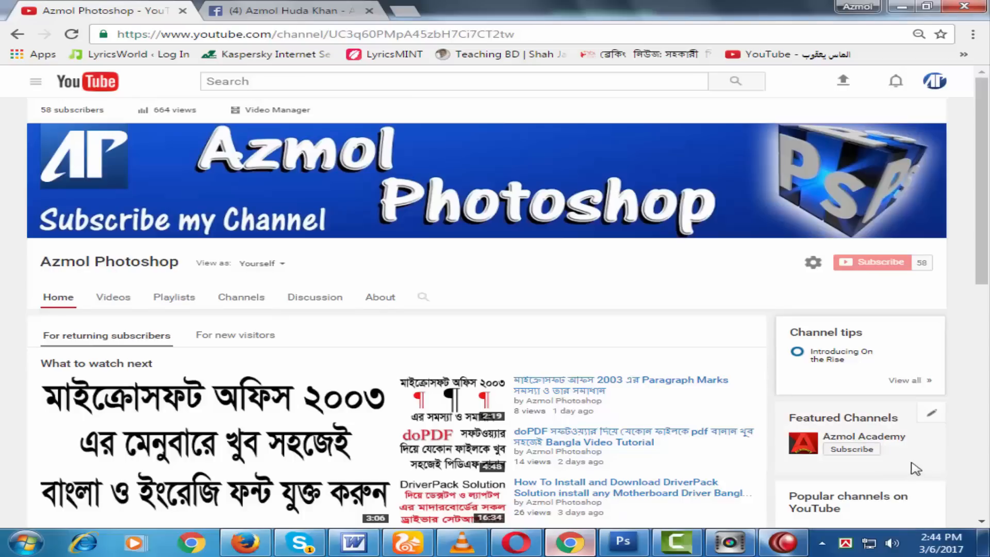
{"action": "left_click", "coordinate": [888, 437]}
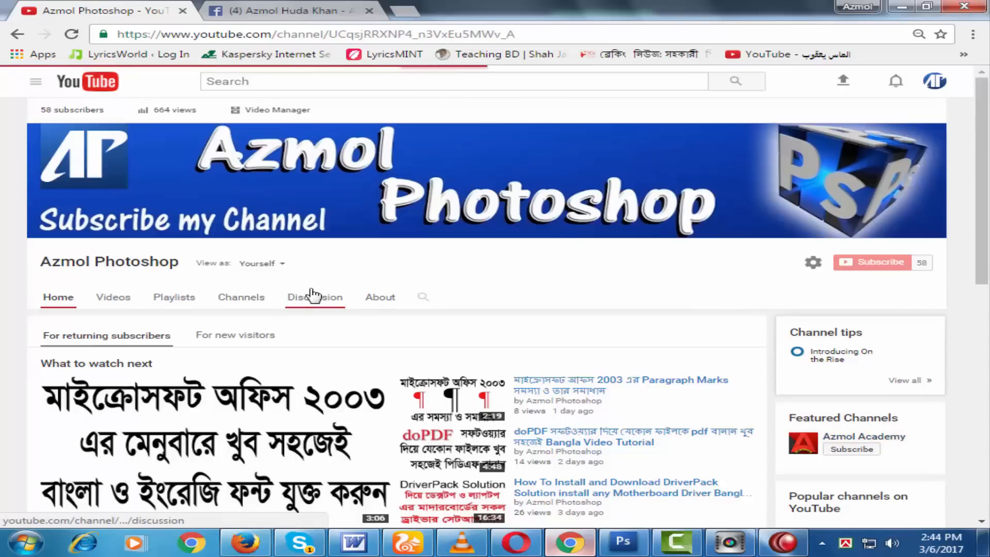